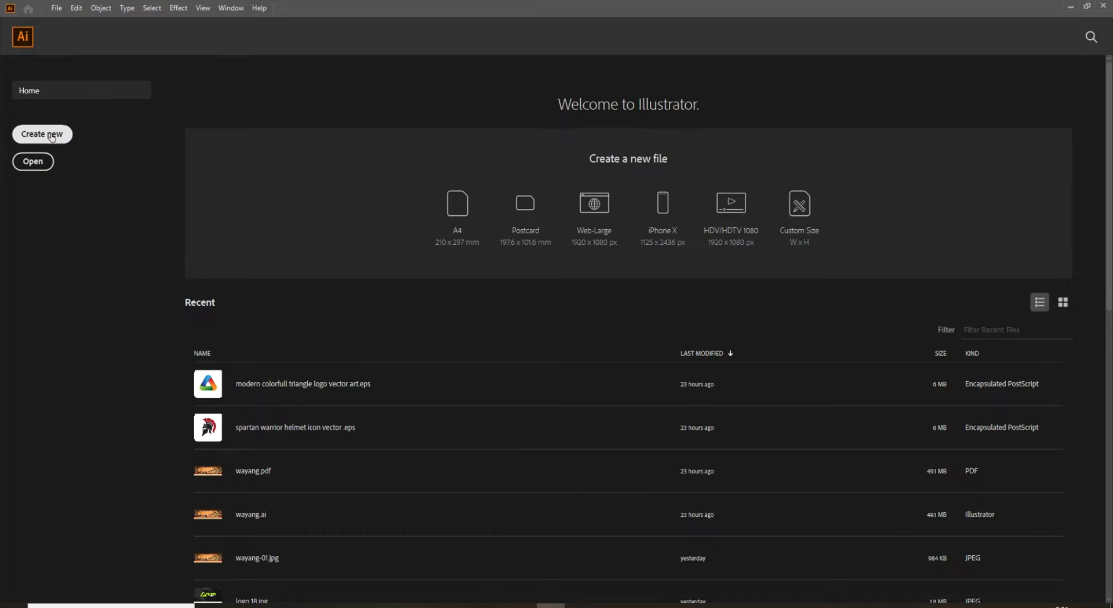
# Create a new 2100 x 2100 px document with one artboard in RGB at 300 PPI.
pyautogui.click(51, 137)
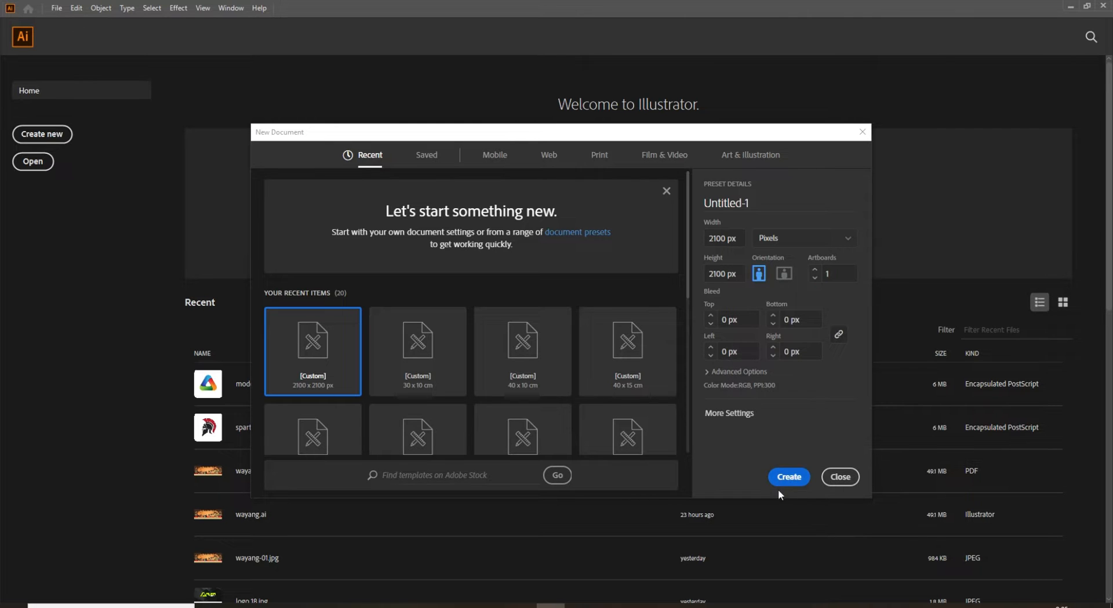
pyautogui.click(790, 477)
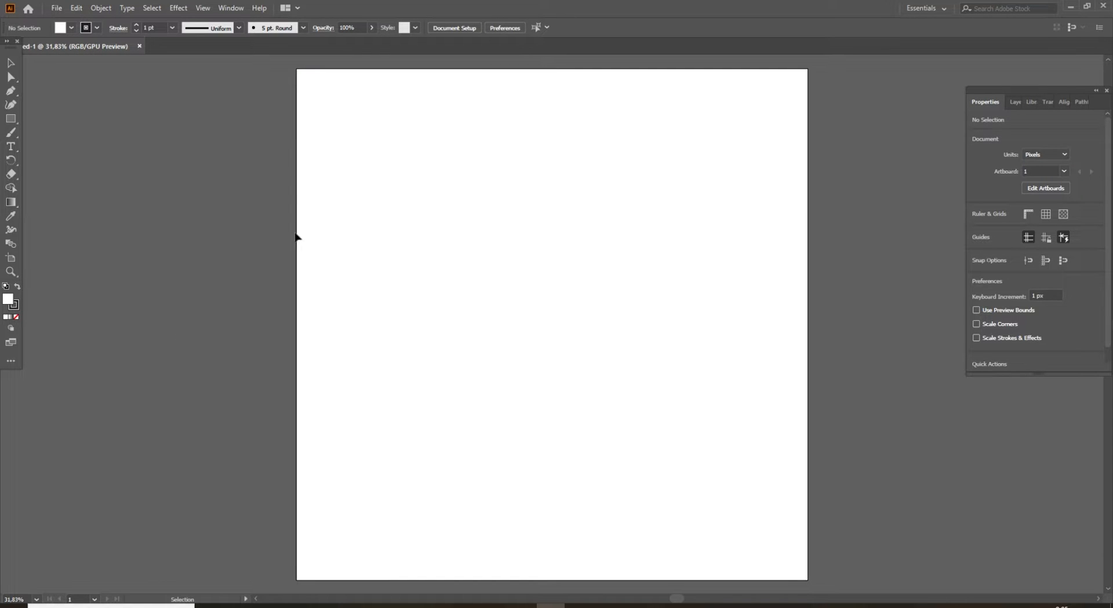
# Add the letter R as point text on the artboard and enlarge it to about 861 pt.
pyautogui.click(11, 147)
pyautogui.click(493, 223)
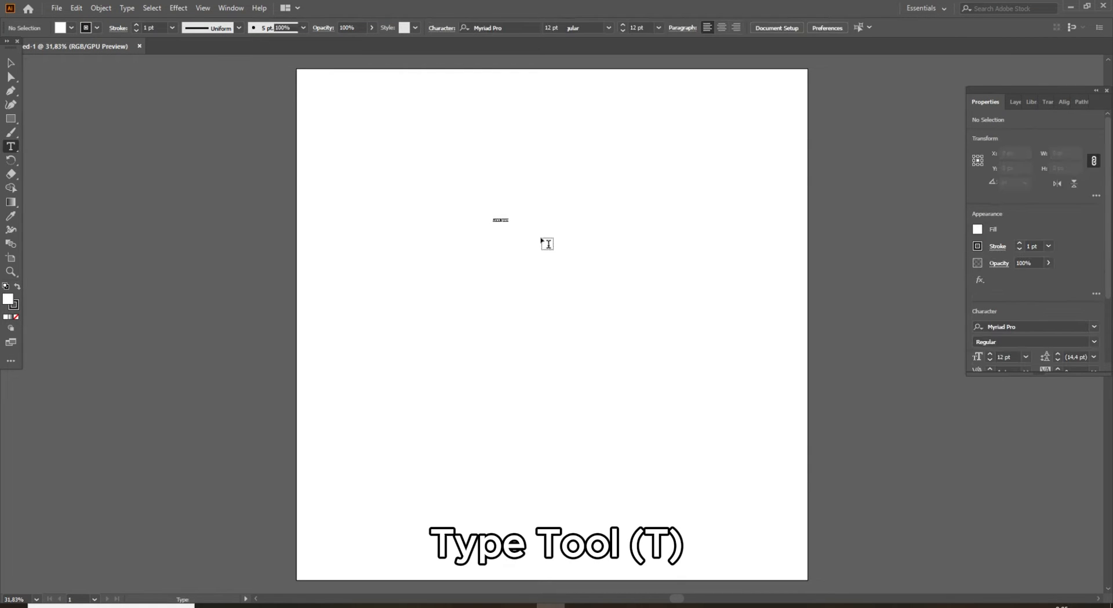
pyautogui.press('BackSpace')
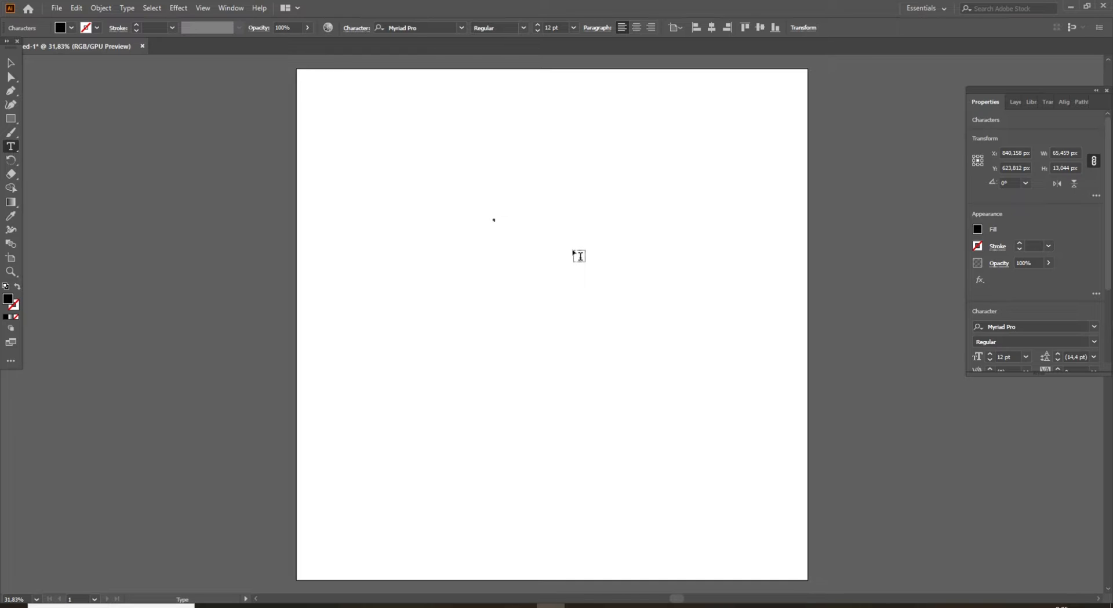
pyautogui.click(11, 62)
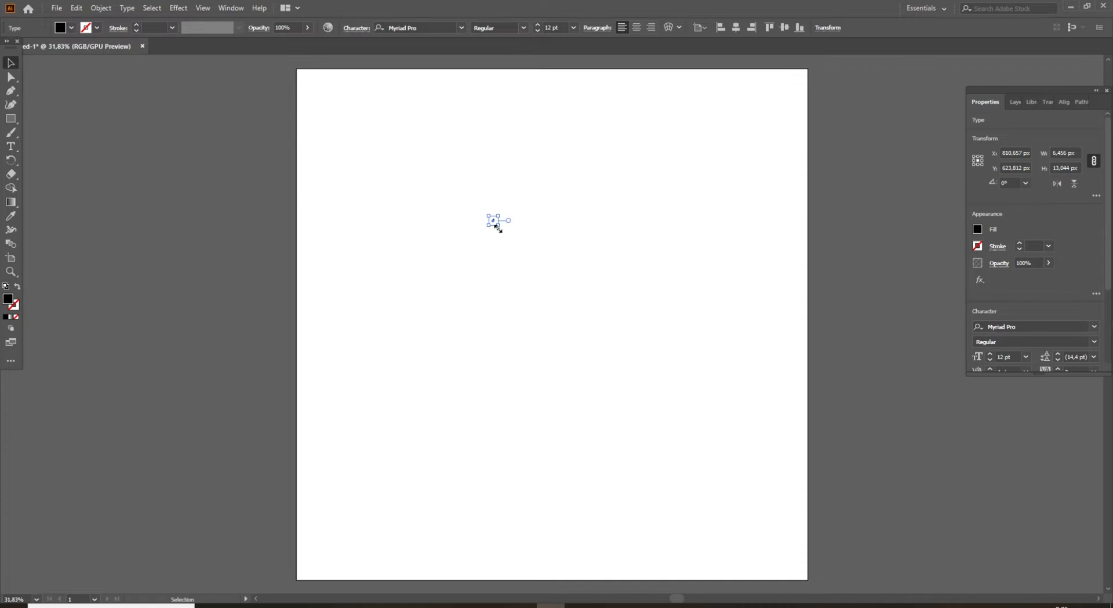
pyautogui.moveTo(498, 225); pyautogui.dragTo(622, 431)
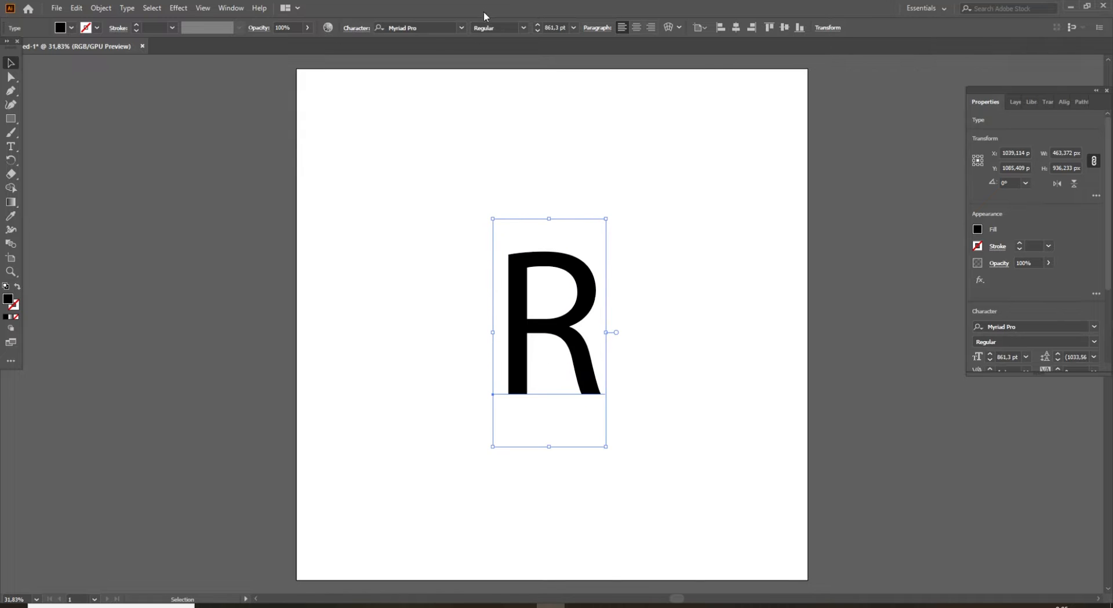
# Change the R's font to Montserrat ExtraBold.
pyautogui.click(462, 29)
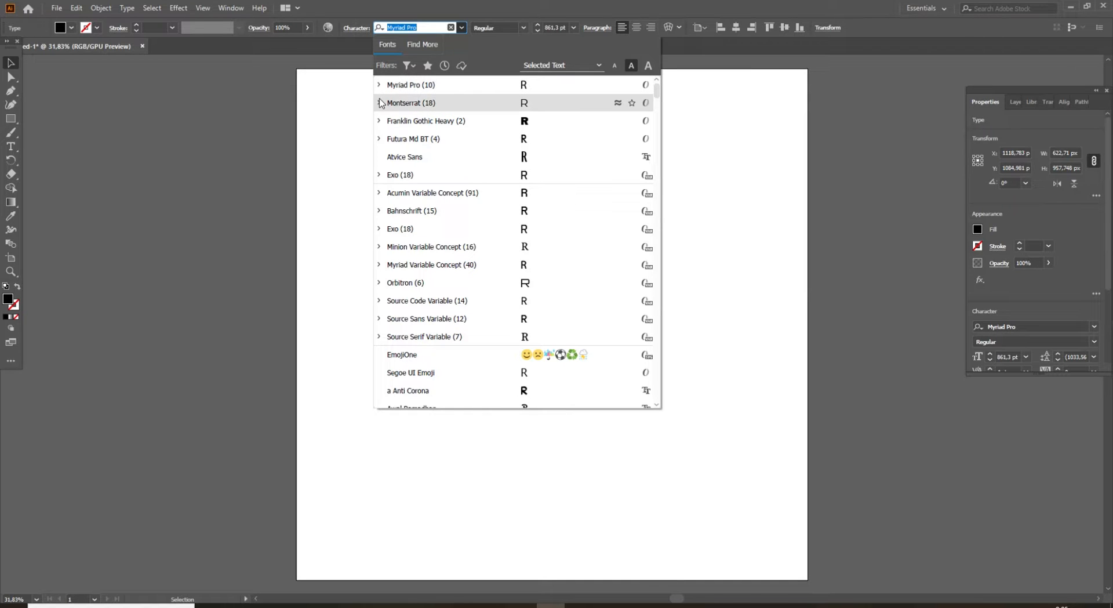
pyautogui.click(380, 103)
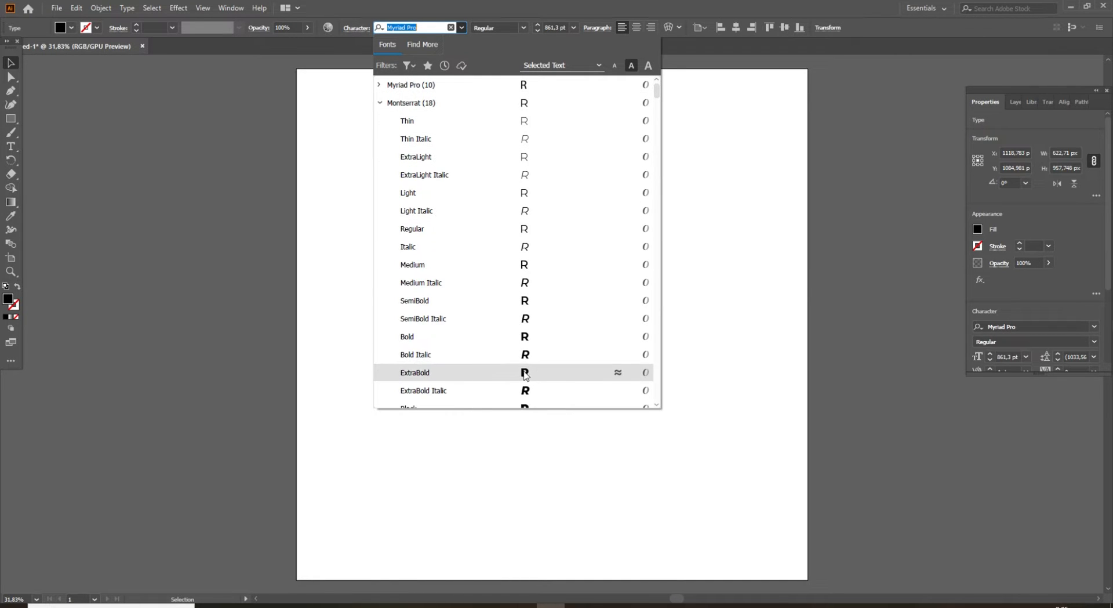
pyautogui.click(492, 372)
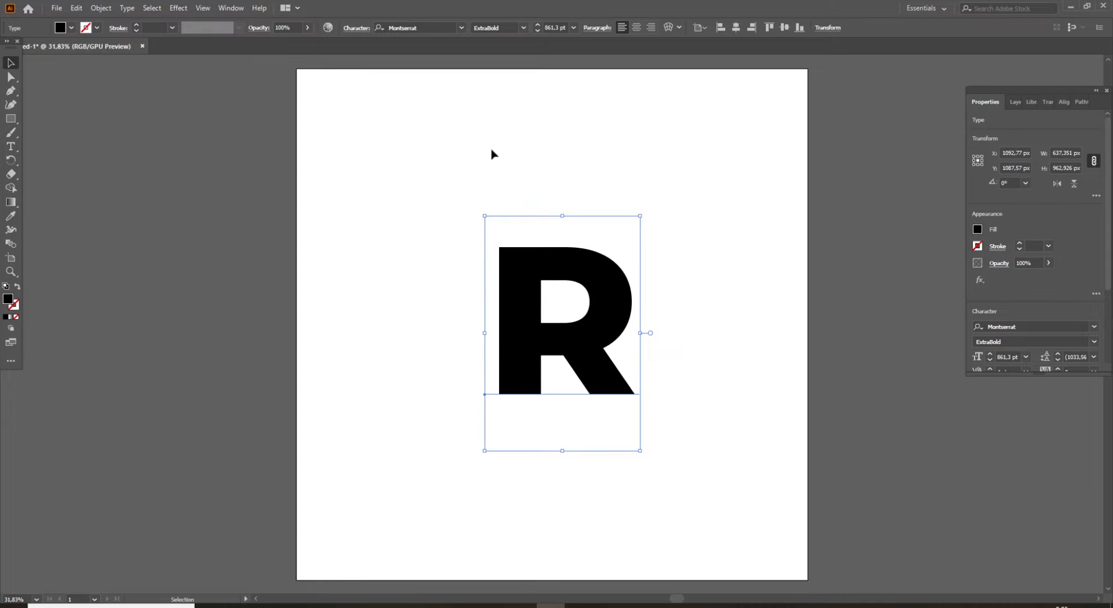
# Expand the letter R into vector shapes, with both Object and Fill included.
pyautogui.click(101, 8)
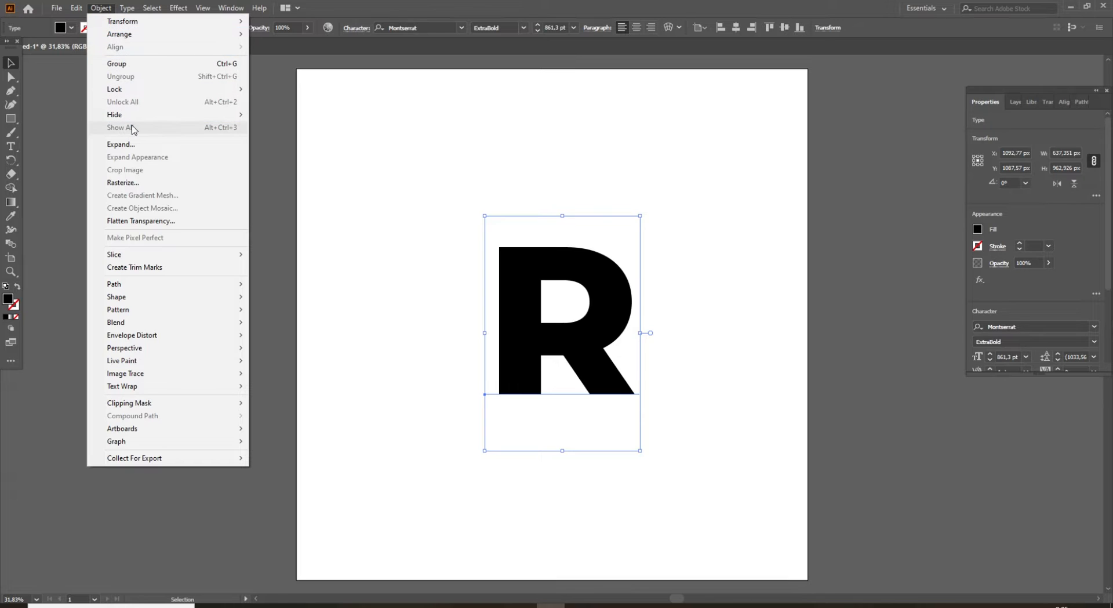
pyautogui.click(138, 145)
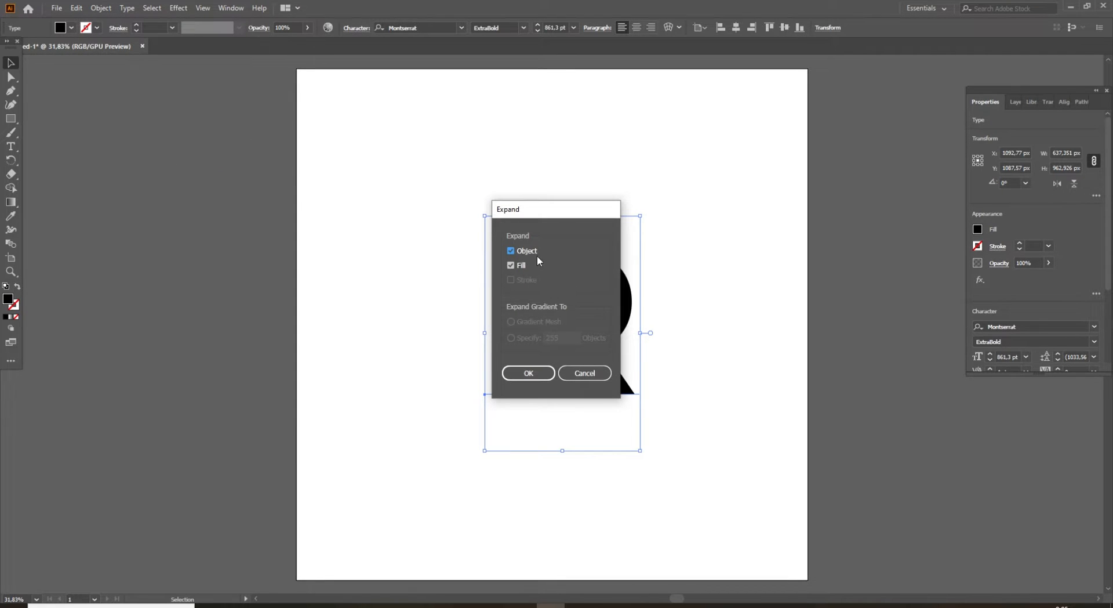
pyautogui.click(534, 374)
pyautogui.click(447, 338)
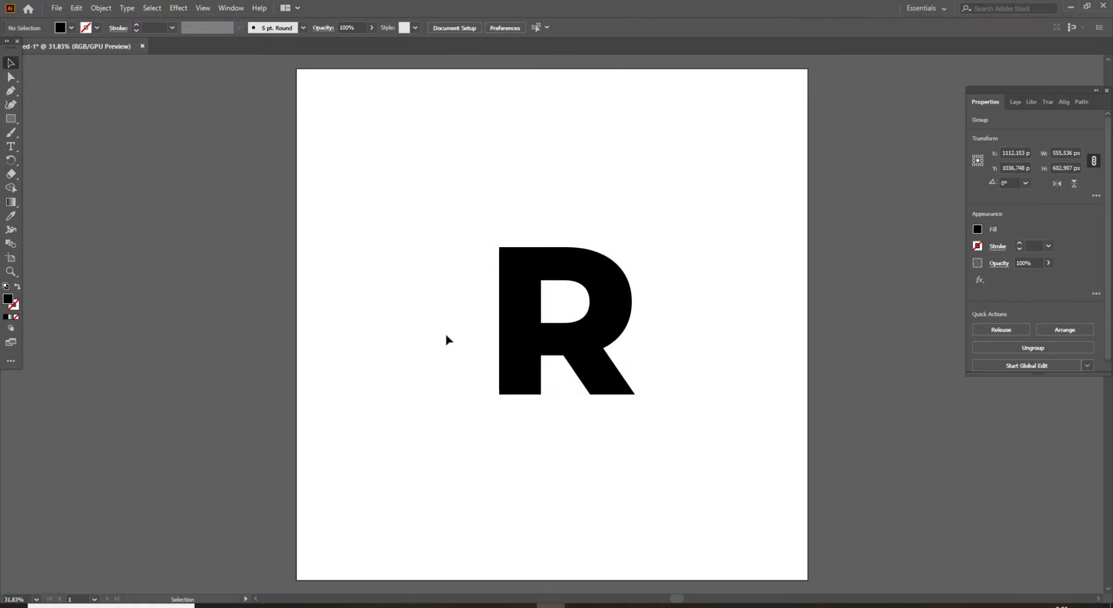
# Turn the R into an unfilled outline with a 4 pt black stroke and scale it up to cover more of the artboard.
pyautogui.click(555, 342)
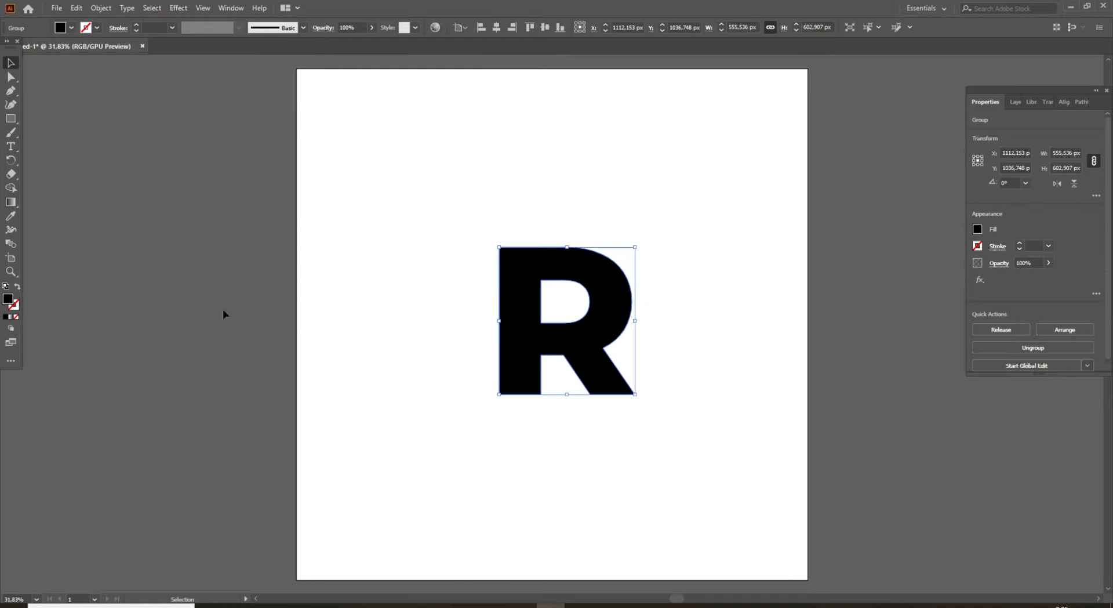
pyautogui.click(17, 287)
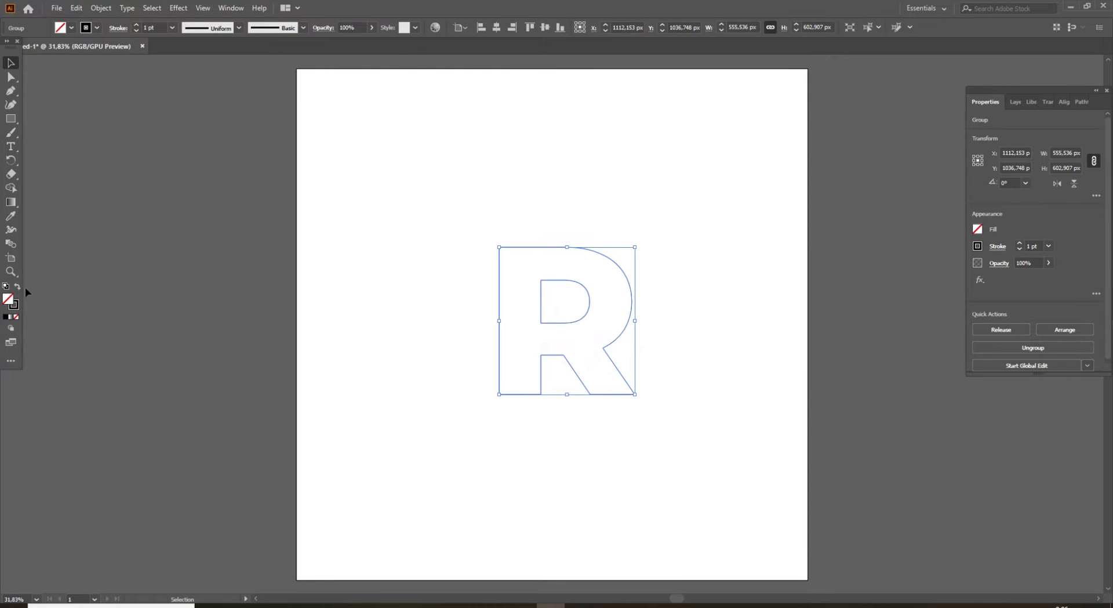
pyautogui.click(468, 330)
pyautogui.click(497, 316)
pyautogui.click(137, 24)
pyautogui.click(137, 24)
pyautogui.click(138, 25)
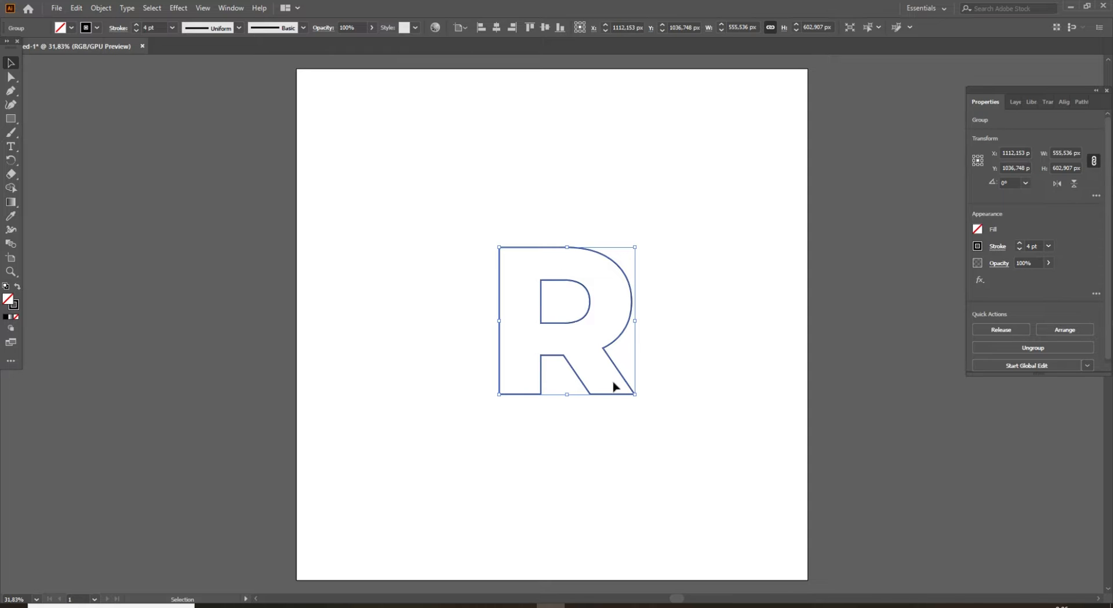
pyautogui.moveTo(635, 395); pyautogui.dragTo(705, 480)
pyautogui.click(740, 412)
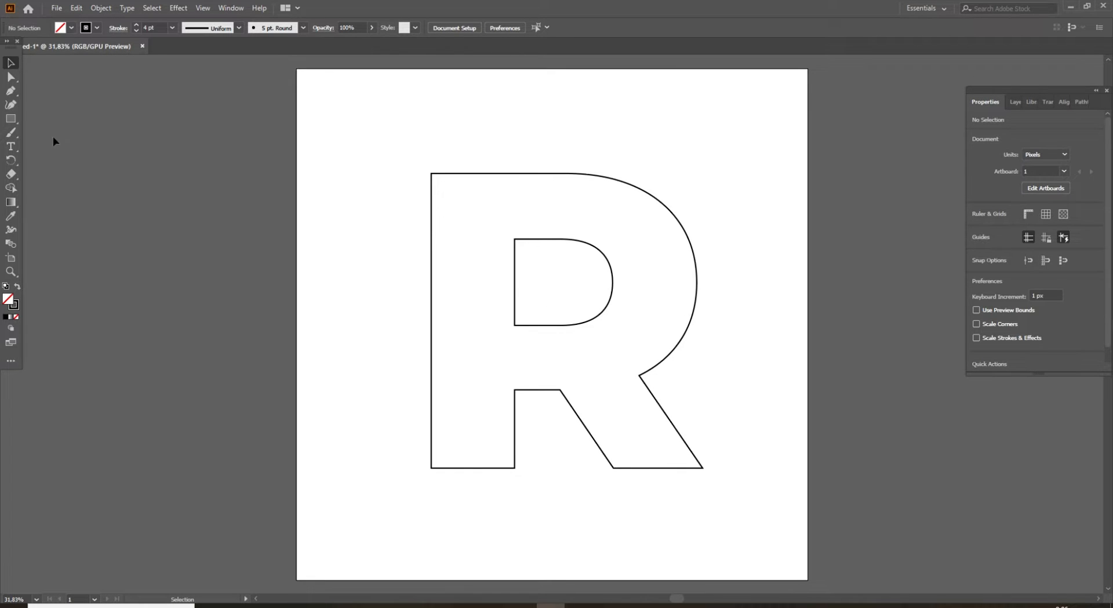
# Draw a horizontal line about 592 px long from the counter's upper-left corner out past the left side of the R's stem.
pyautogui.click(12, 92)
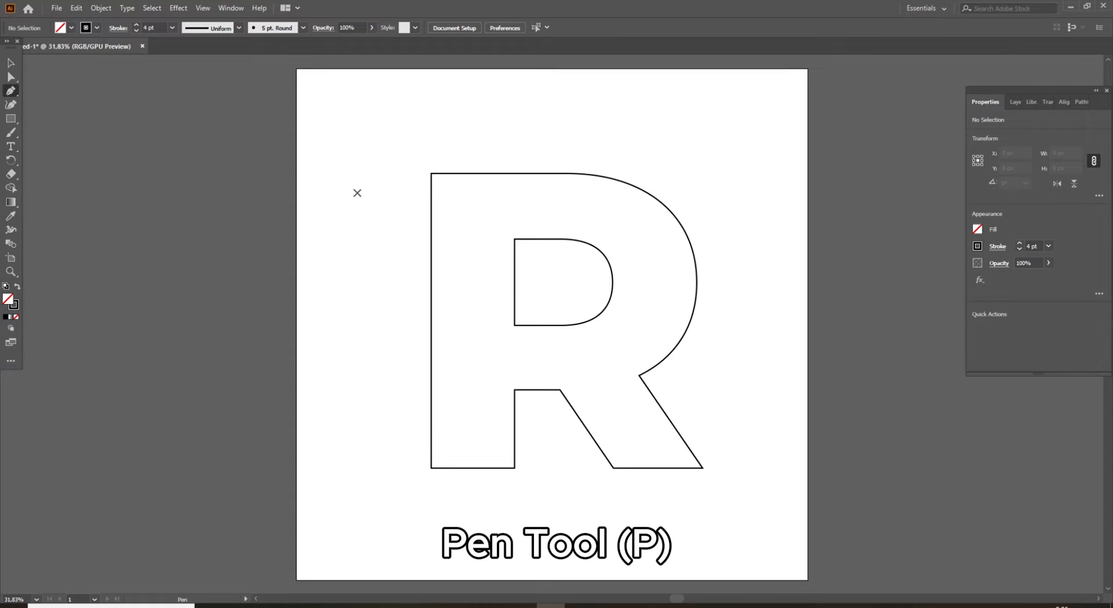
pyautogui.click(514, 239)
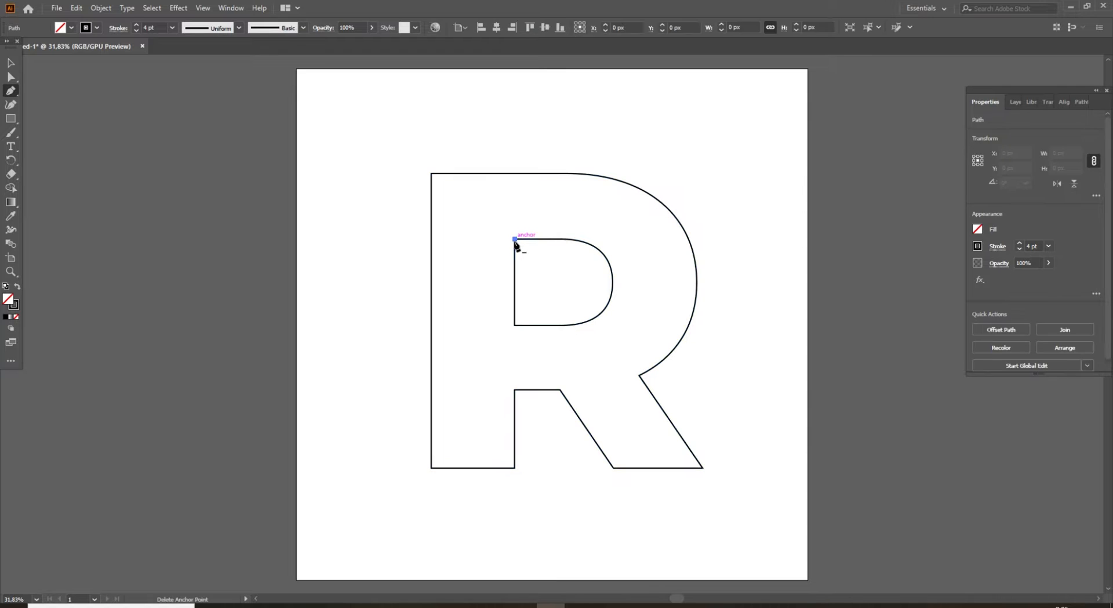
pyautogui.click(371, 238)
pyautogui.press('v')
pyautogui.click(394, 232)
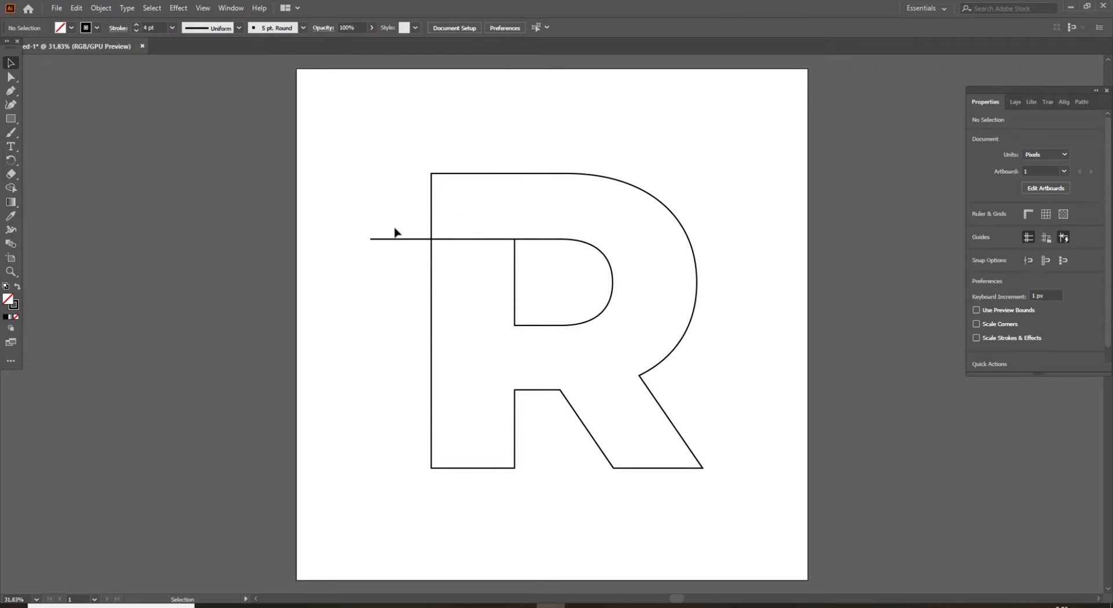
# Duplicate the horizontal line straight down, level with the bottom edge of the R's counter.
pyautogui.click(413, 240)
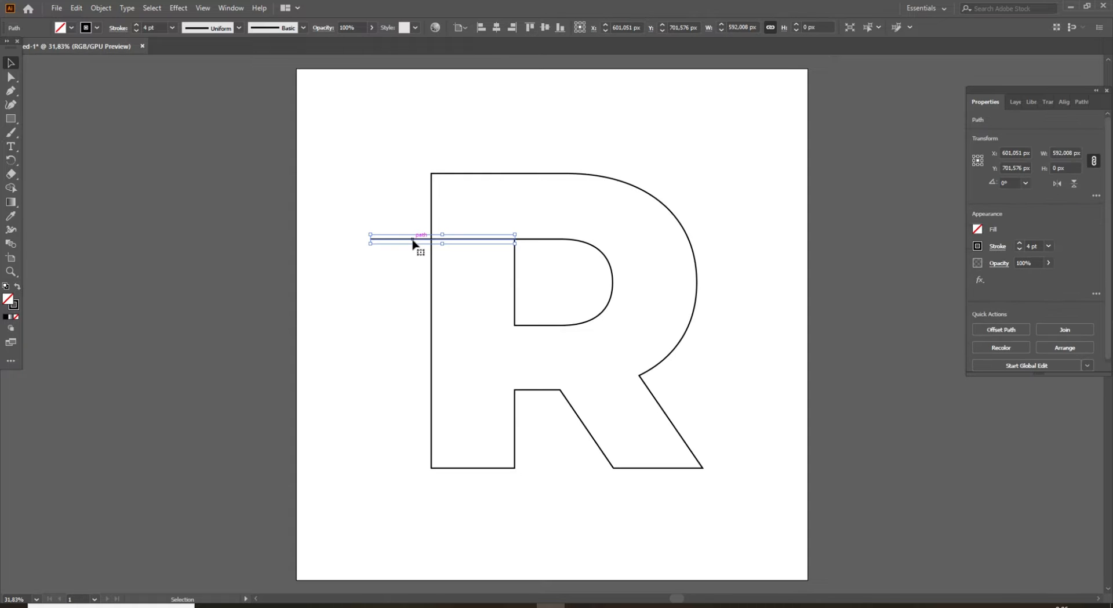
pyautogui.moveTo(413, 240); pyautogui.dragTo(410, 326)
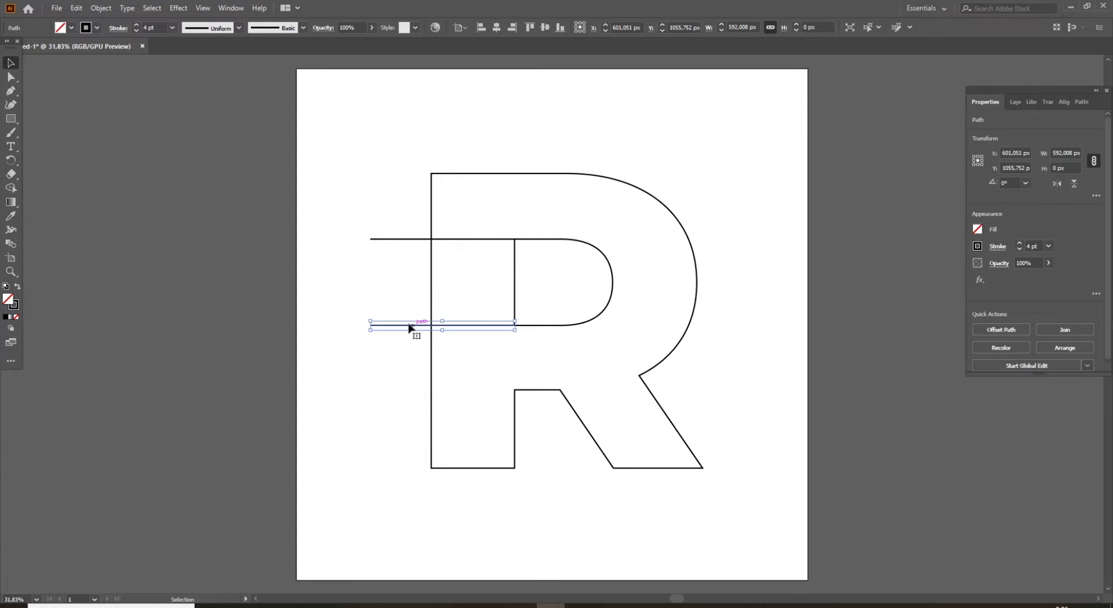
pyautogui.click(401, 307)
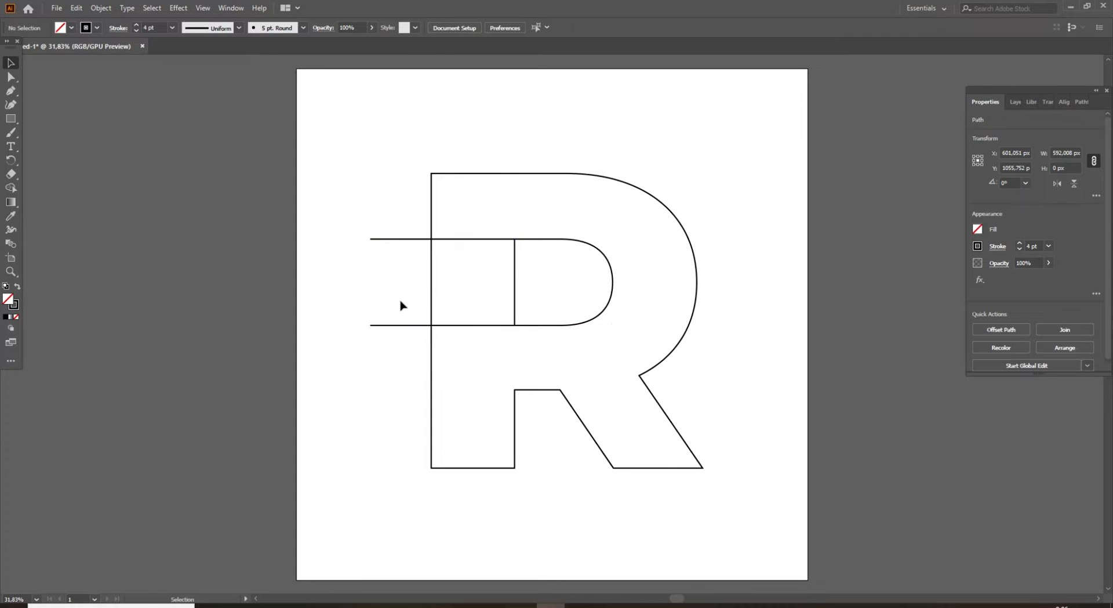
# Extend the upper horizontal line along the counter's top edge and curve it down and outward past the right side of the R's bowl.
pyautogui.click(487, 240)
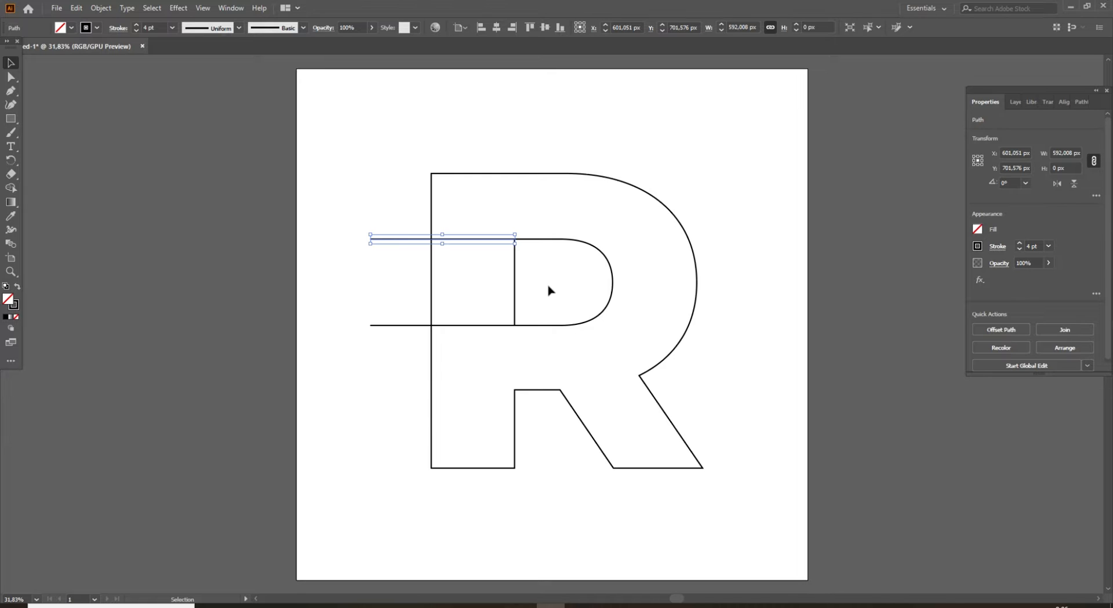
pyautogui.press('p')
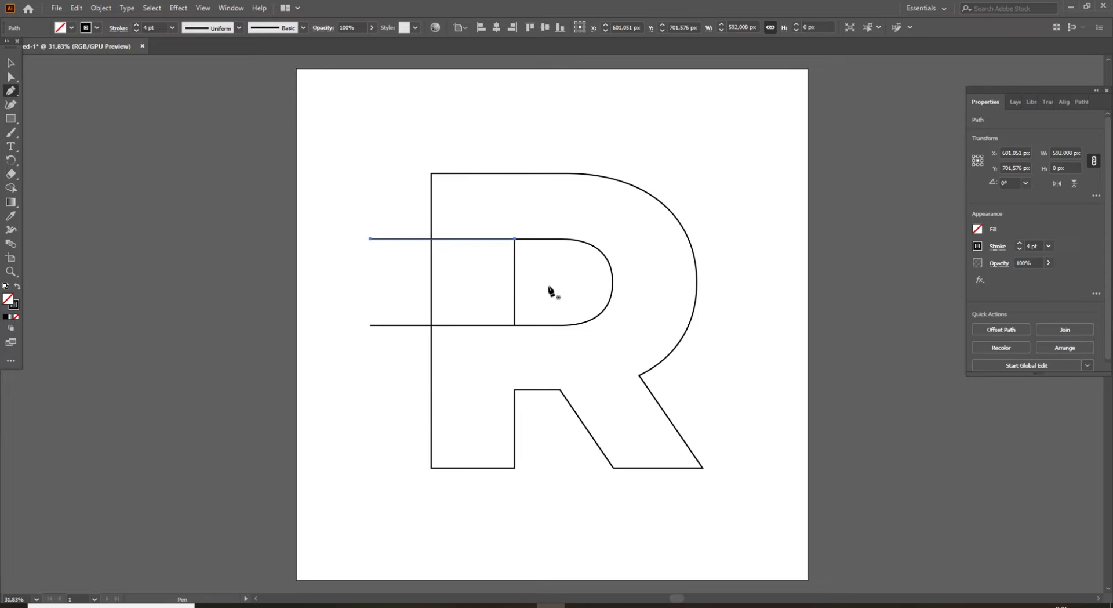
pyautogui.click(516, 239)
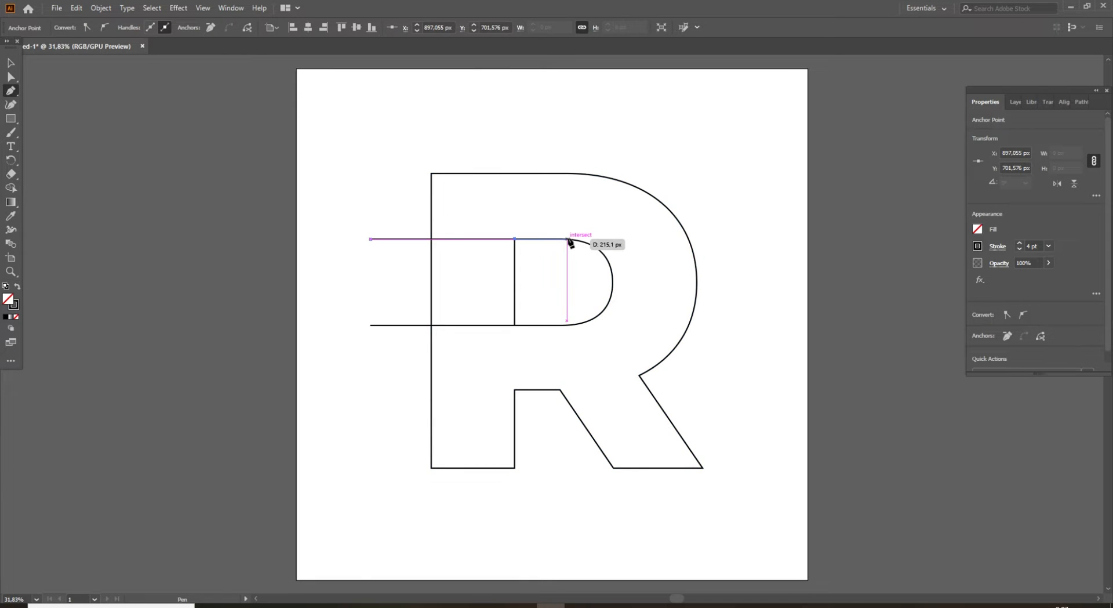
pyautogui.click(567, 239)
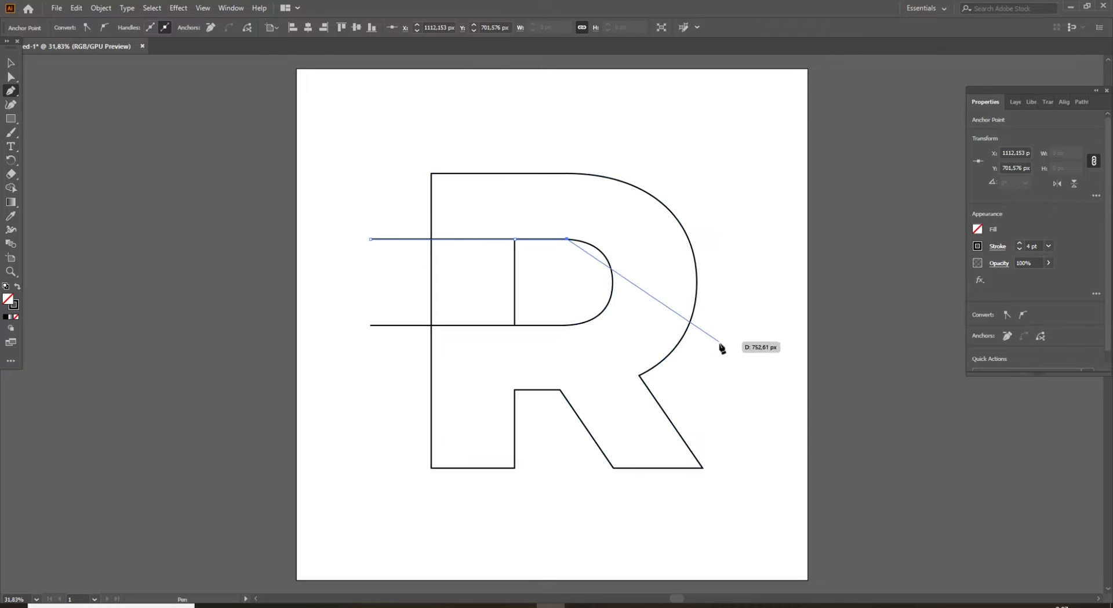
pyautogui.moveTo(725, 351); pyautogui.dragTo(771, 460)
pyautogui.press('v')
pyautogui.click(777, 357)
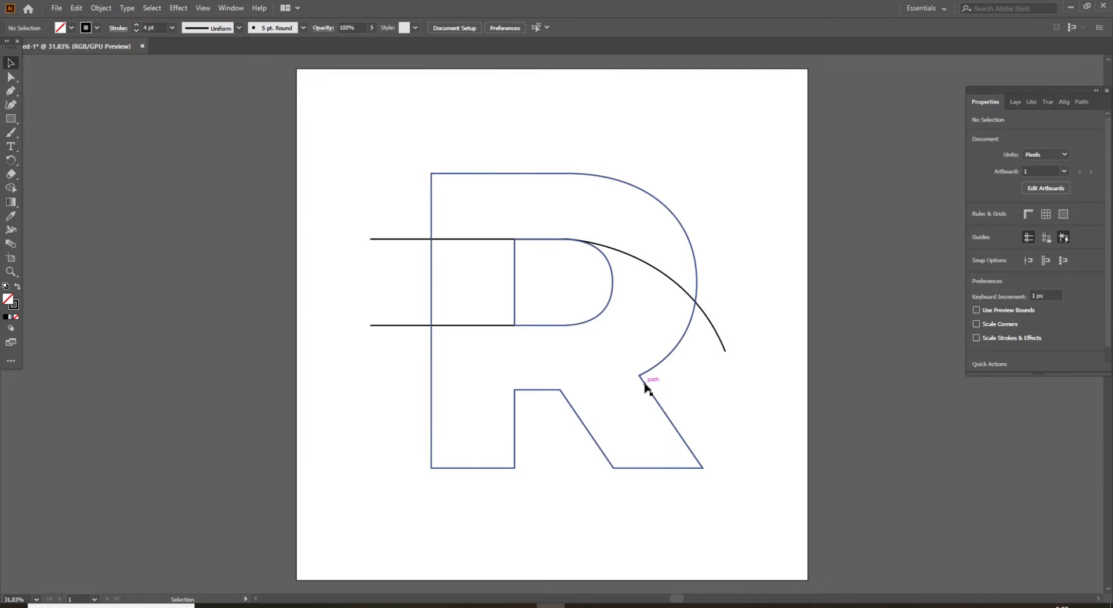
# Draw a path from the bowl-leg junction through the inner leg corner and the stem's inner corner, curving down past the stem's lower left.
pyautogui.press('p')
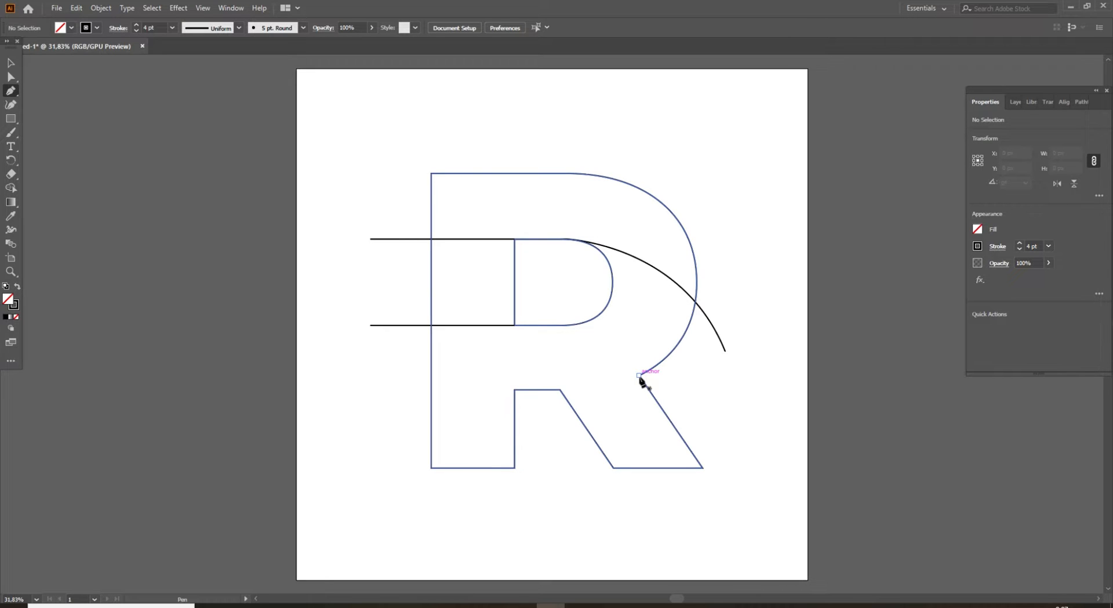
pyautogui.click(639, 375)
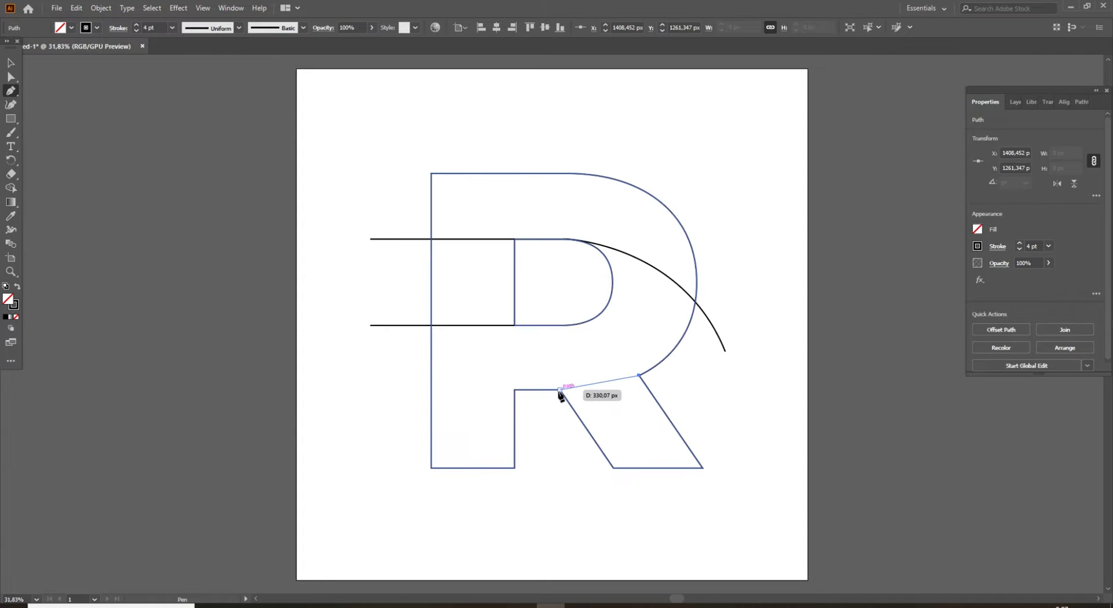
pyautogui.moveTo(560, 390); pyautogui.dragTo(390, 534)
pyautogui.press('v')
pyautogui.click(557, 497)
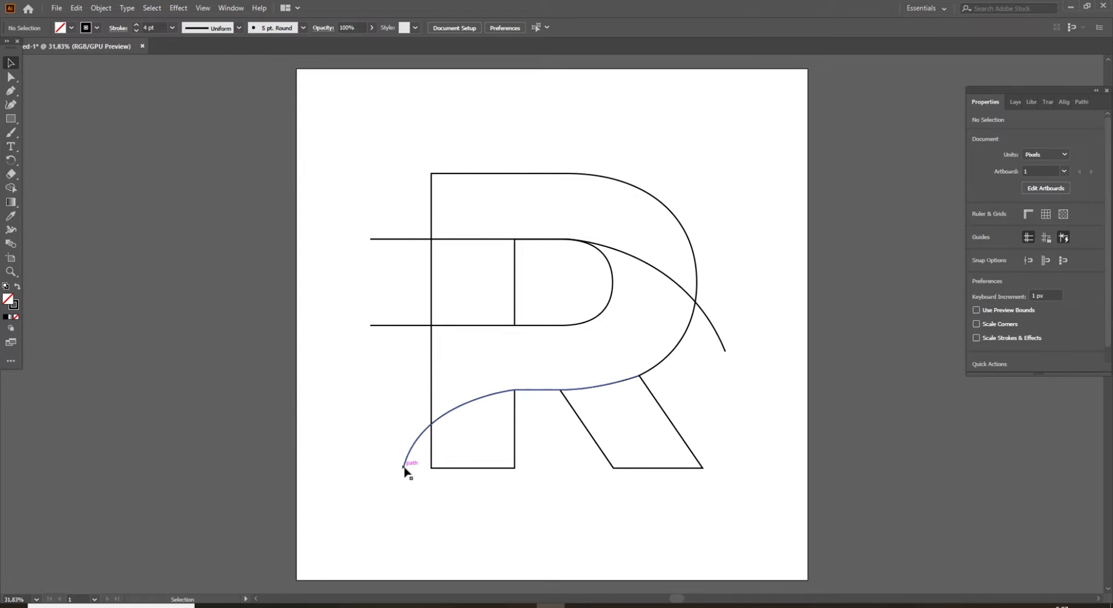
# Undo the path's last curved segment and redraw it from the stem's inner corner, sweeping down to end just below the stem's base.
pyautogui.hotkey('ctrl', 'z')
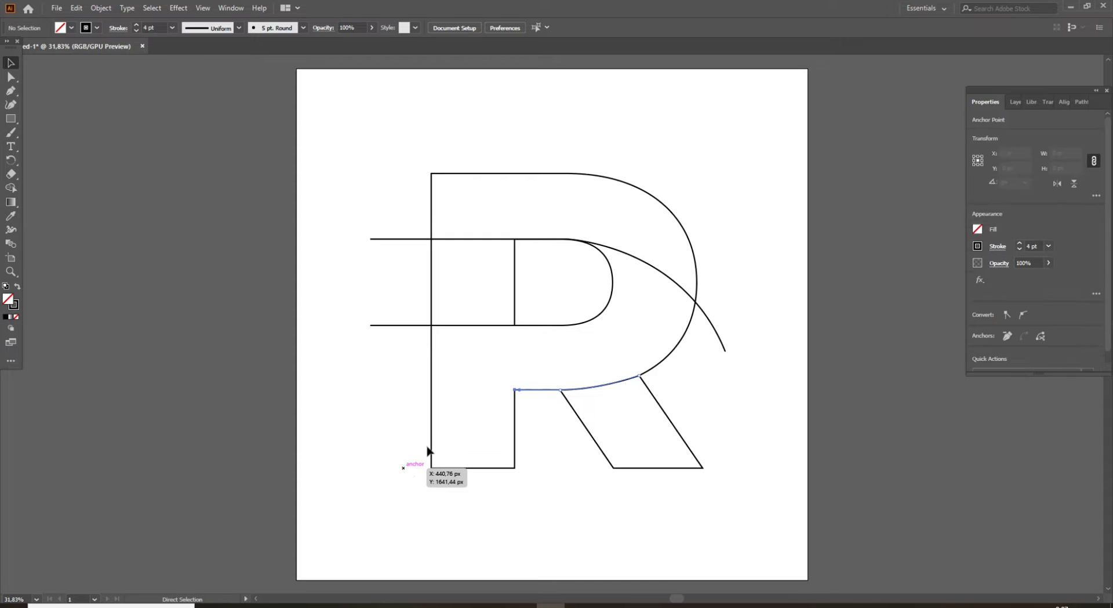
pyautogui.press('p')
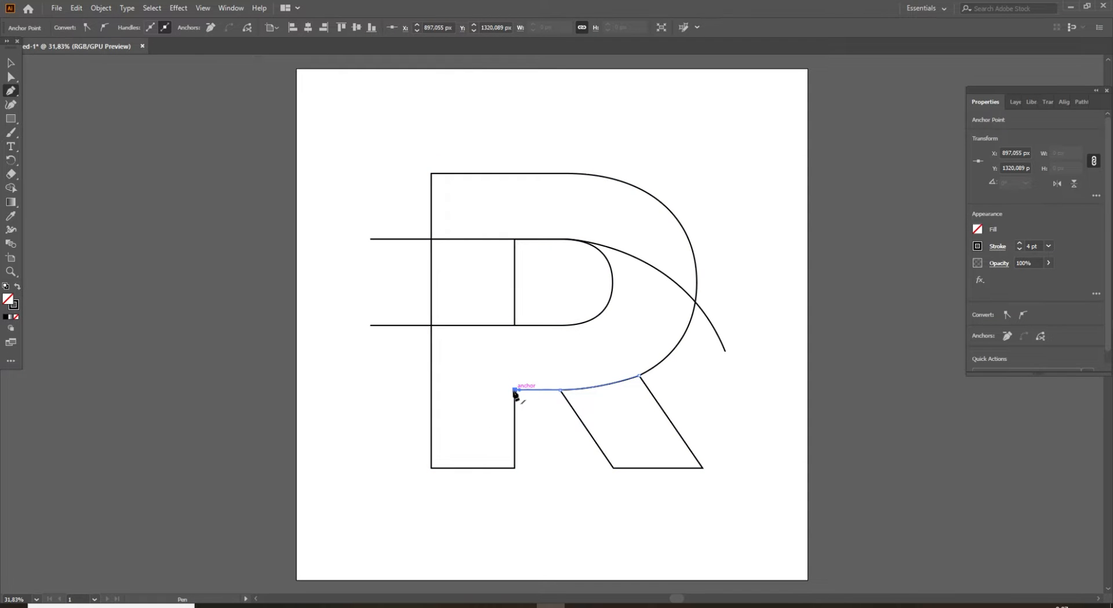
pyautogui.click(514, 389)
pyautogui.moveTo(411, 478); pyautogui.dragTo(398, 576)
pyautogui.press('v')
pyautogui.click(551, 512)
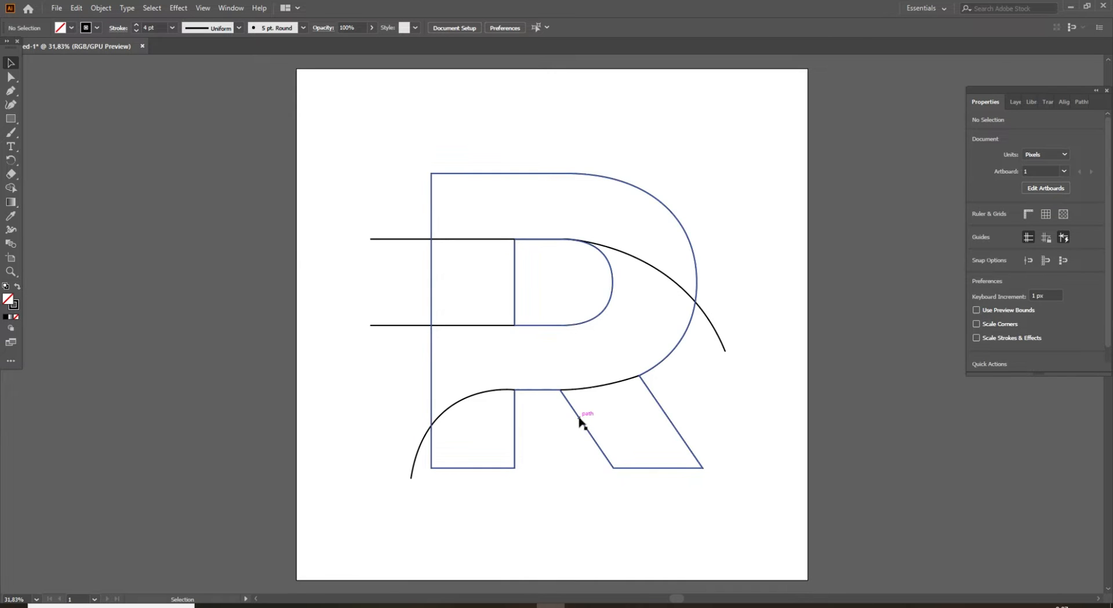
# Draw a straight diagonal pen line from the leg's inner top corner through the R's upper-left corner, extending up beyond the letter.
pyautogui.press('p')
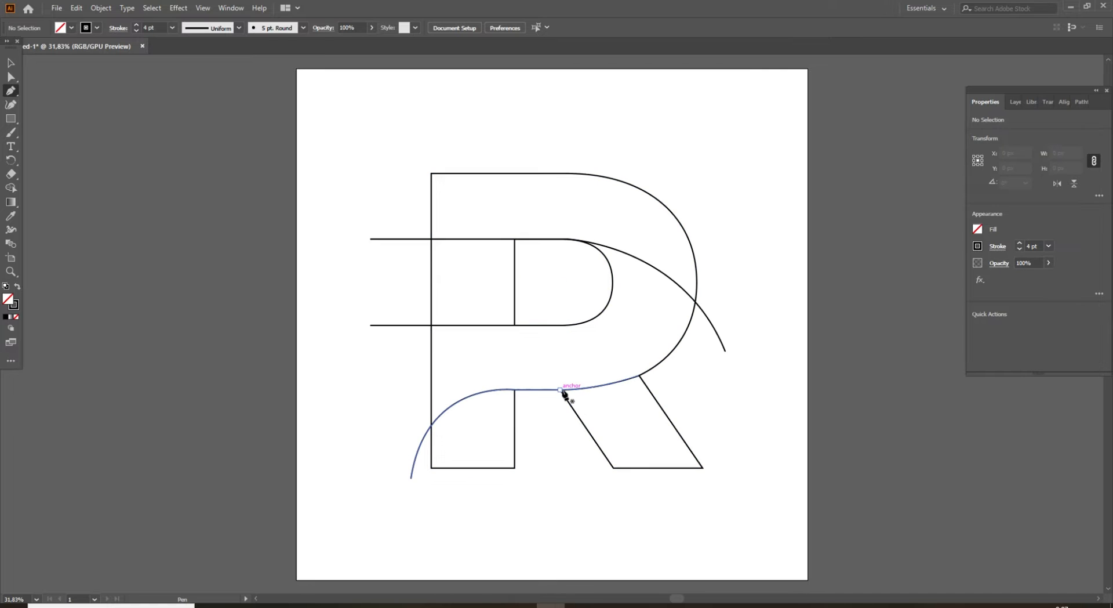
pyautogui.moveTo(562, 391); pyautogui.dragTo(443, 235)
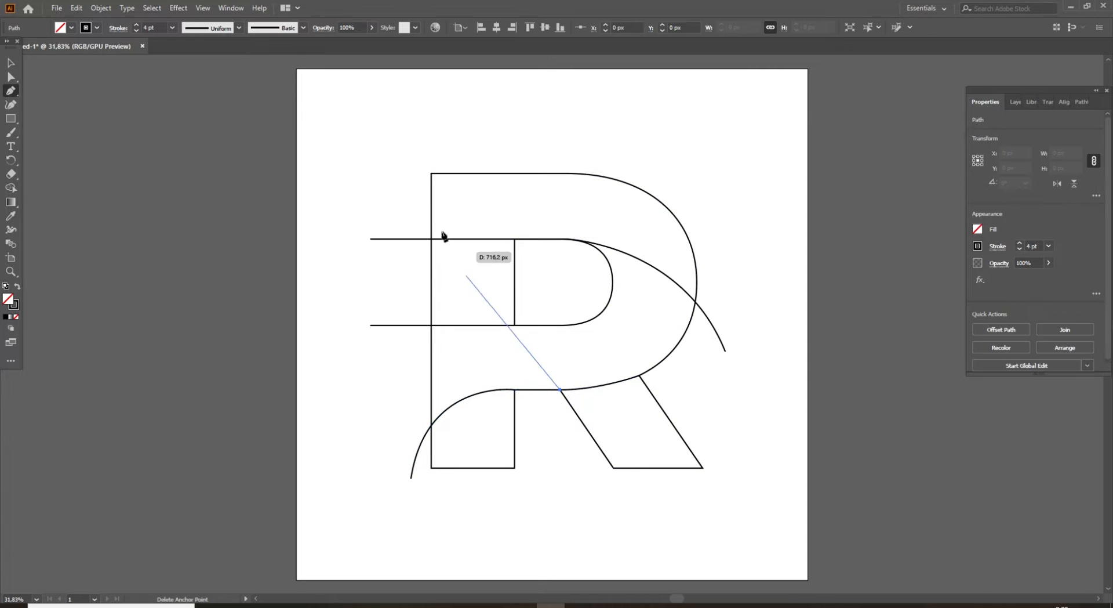
pyautogui.click(431, 173)
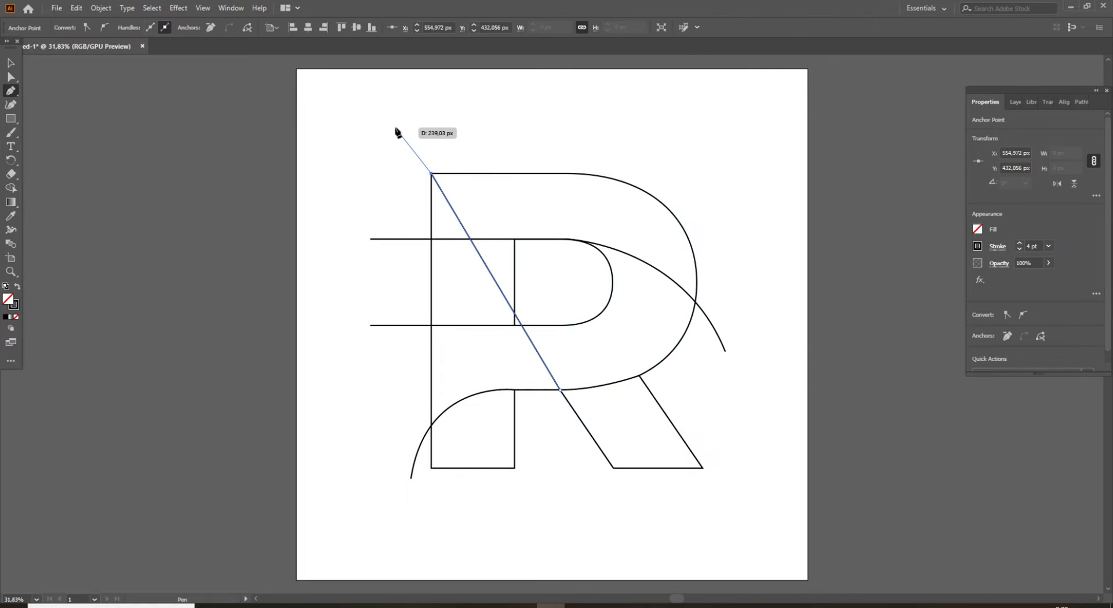
pyautogui.click(395, 120)
pyautogui.press('v')
pyautogui.click(363, 168)
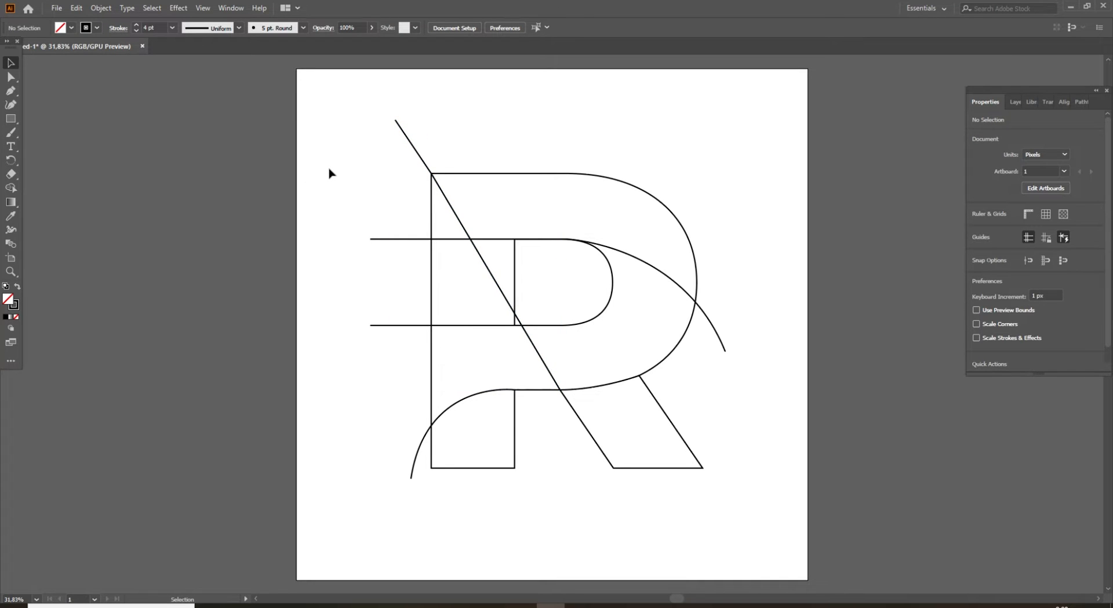
# Select all the artwork and use Shape Builder to remove the diagonal's overshoot, the upper stem's cut-off corner and the counter regions.
pyautogui.moveTo(325, 105); pyautogui.dragTo(773, 508)
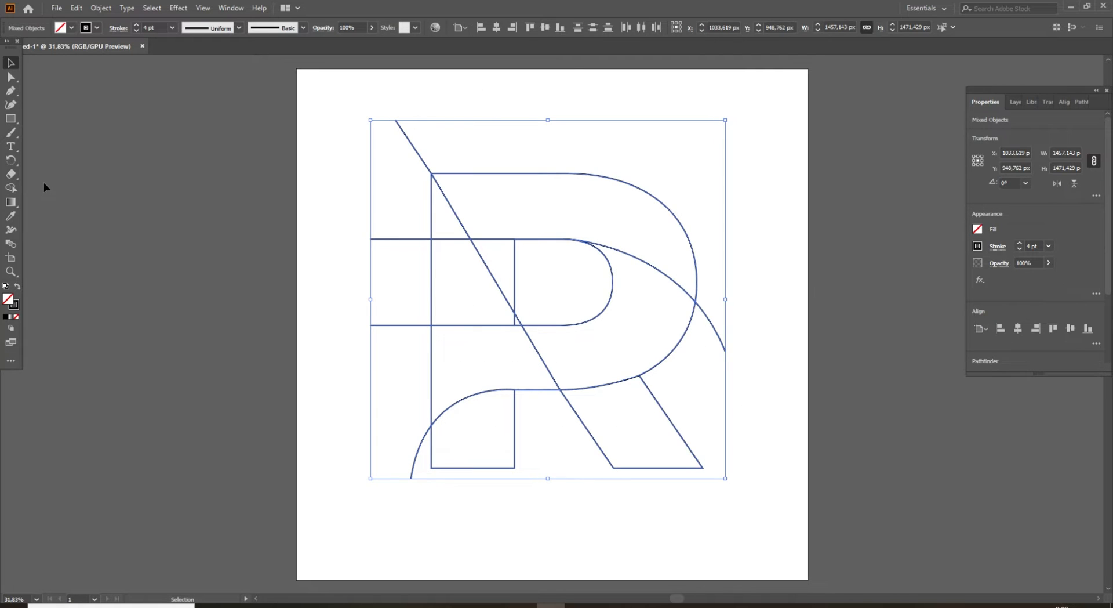
pyautogui.click(10, 190)
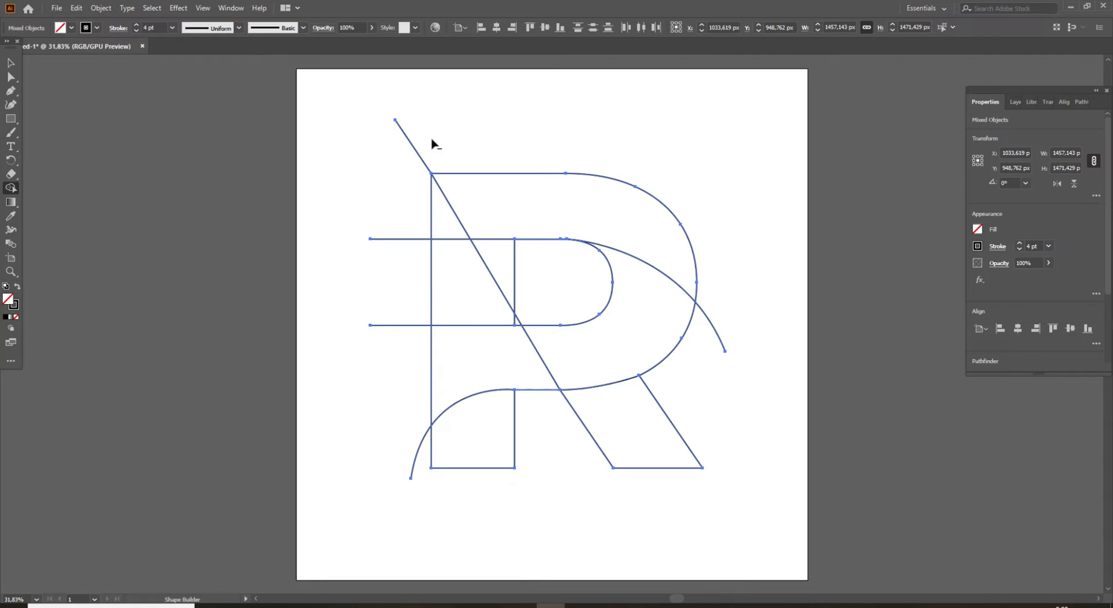
pyautogui.keyDown('alt'); pyautogui.click(422, 161); pyautogui.keyUp('alt')
pyautogui.keyDown('alt'); pyautogui.click(406, 238); pyautogui.keyUp('alt')
pyautogui.moveTo(401, 261)
pyautogui.mouseDown()
pyautogui.moveTo(468, 286)
pyautogui.moveTo(562, 292)
pyautogui.mouseUp()
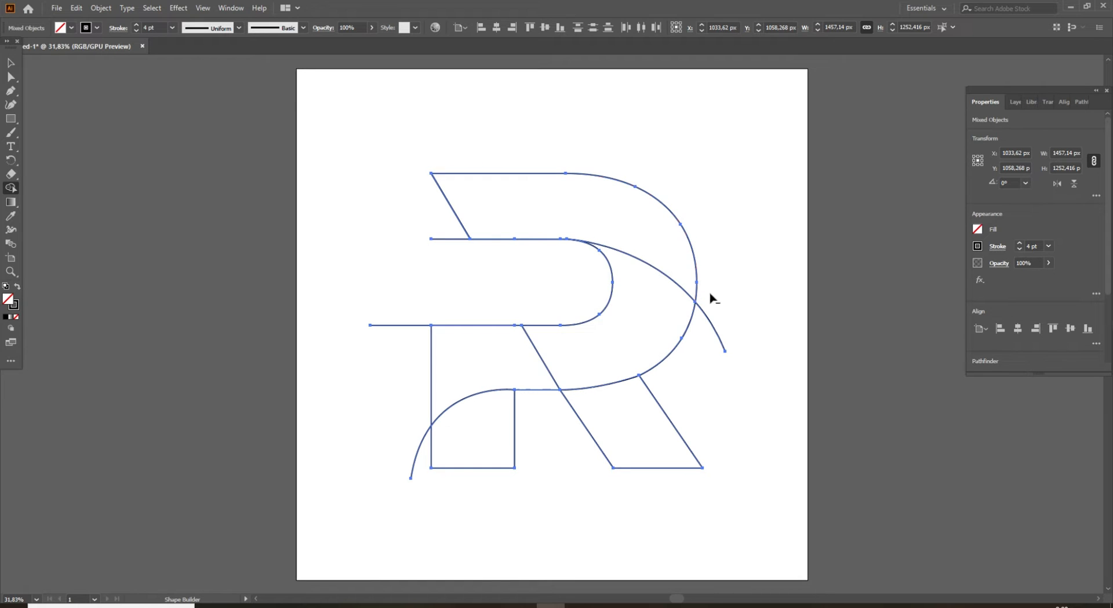
# Erase the leftover line ends outside the letter beside the bowl, stem and stem base, plus the stub at the upper band's lower edge.
pyautogui.keyDown('alt'); pyautogui.click(718, 331); pyautogui.keyUp('alt')
pyautogui.keyDown('alt'); pyautogui.click(401, 325); pyautogui.keyUp('alt')
pyautogui.keyDown('alt'); pyautogui.click(423, 448); pyautogui.keyUp('alt')
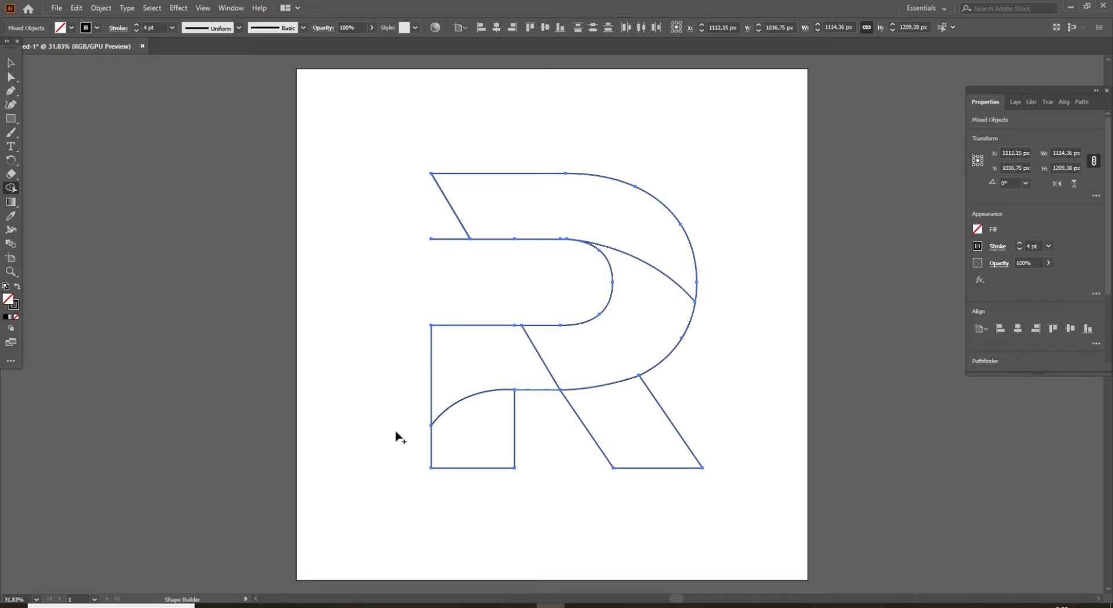
pyautogui.keyDown('alt'); pyautogui.click(439, 235); pyautogui.keyUp('alt')
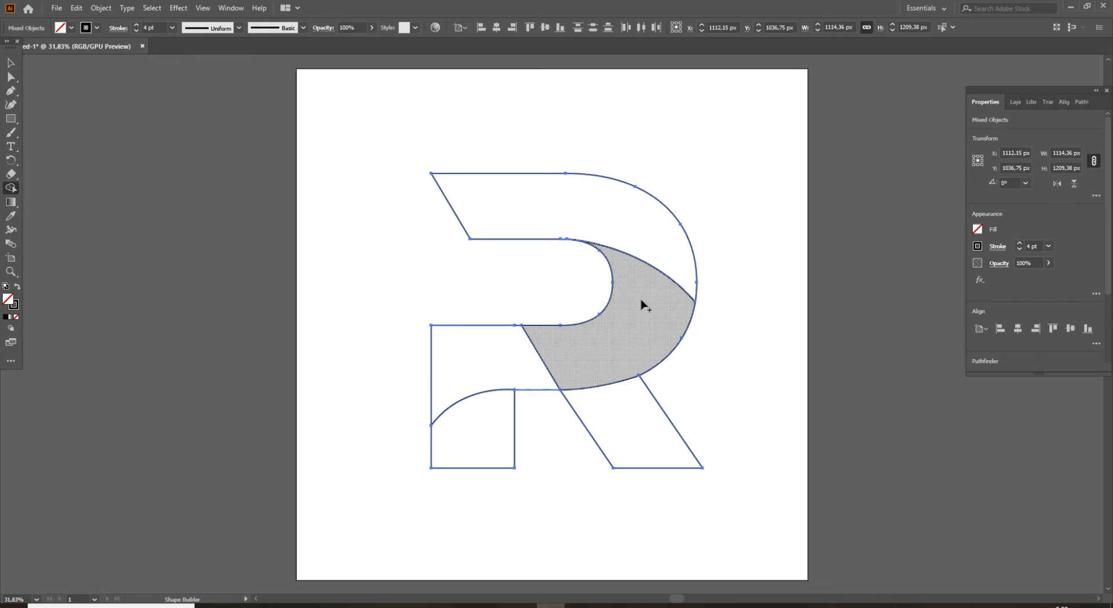
# Merge the lower bowl and middle stem regions into one band, keeping the stem foot and leg as separate shapes, and deselect.
pyautogui.moveTo(642, 304)
pyautogui.mouseDown()
pyautogui.moveTo(622, 329)
pyautogui.moveTo(588, 346)
pyautogui.moveTo(506, 364)
pyautogui.mouseUp()
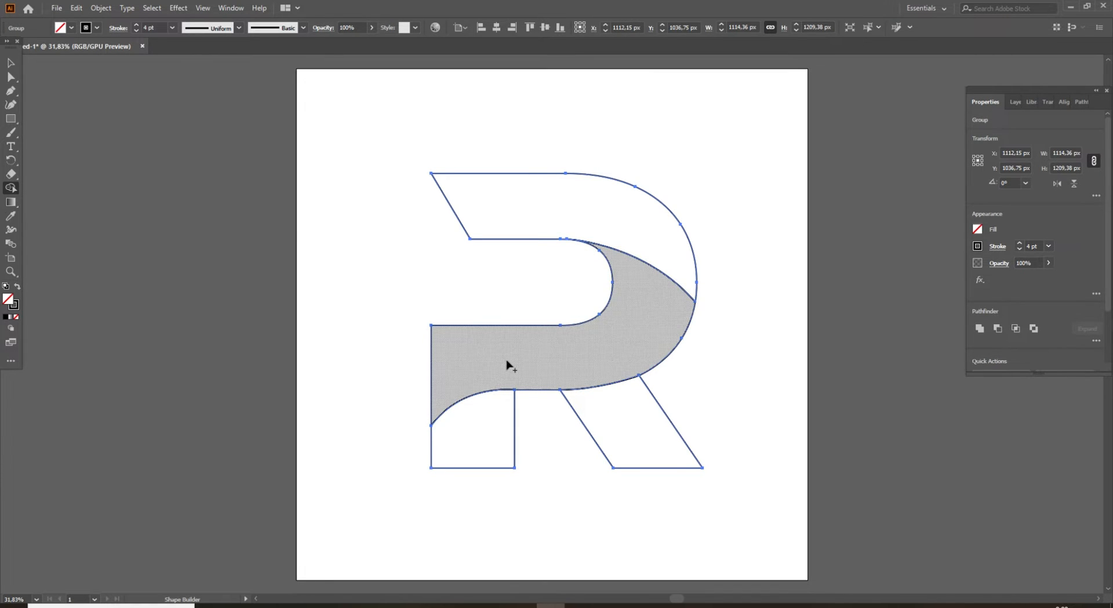
pyautogui.click(489, 422)
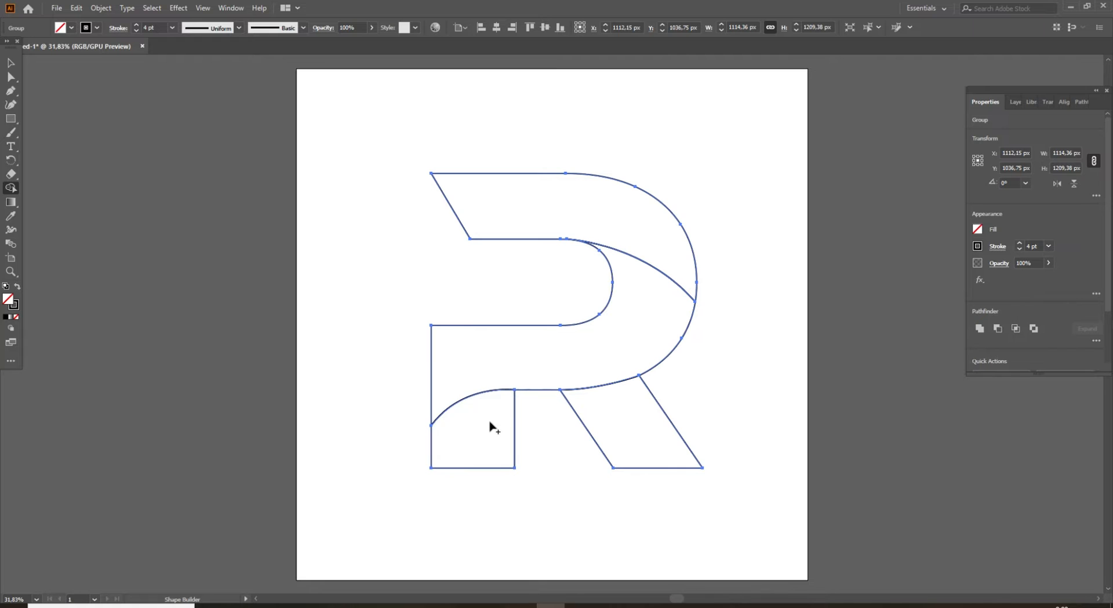
pyautogui.click(620, 425)
pyautogui.click(11, 62)
pyautogui.click(100, 140)
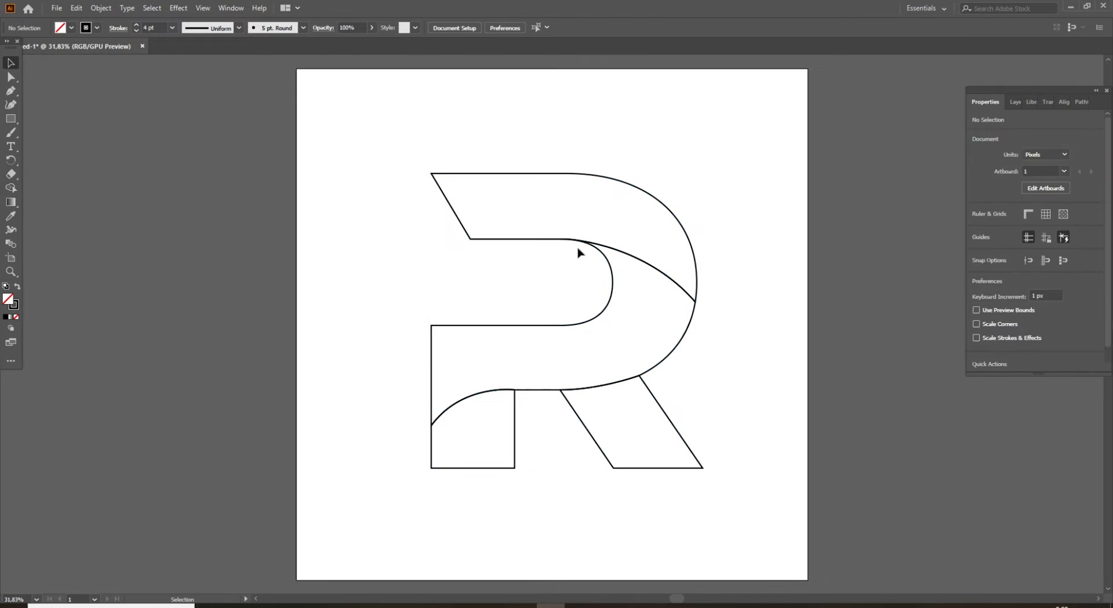
# Undo the accidental move of the whole letter and ungroup it into its separate shapes.
pyautogui.moveTo(687, 233); pyautogui.dragTo(725, 169)
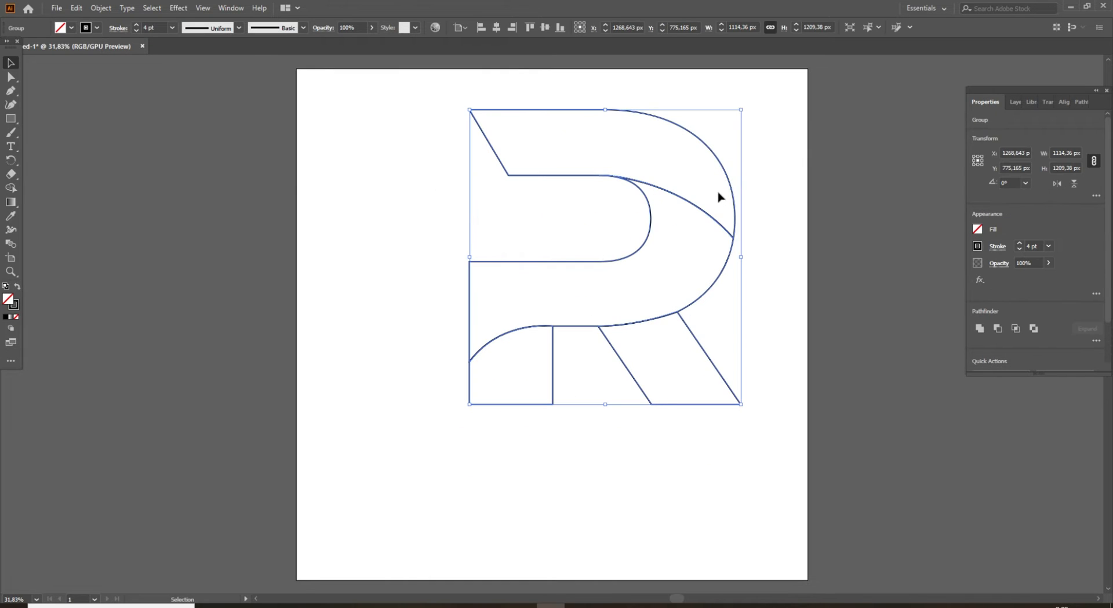
pyautogui.hotkey('ctrl', 'z')
pyautogui.rightClick(512, 213)
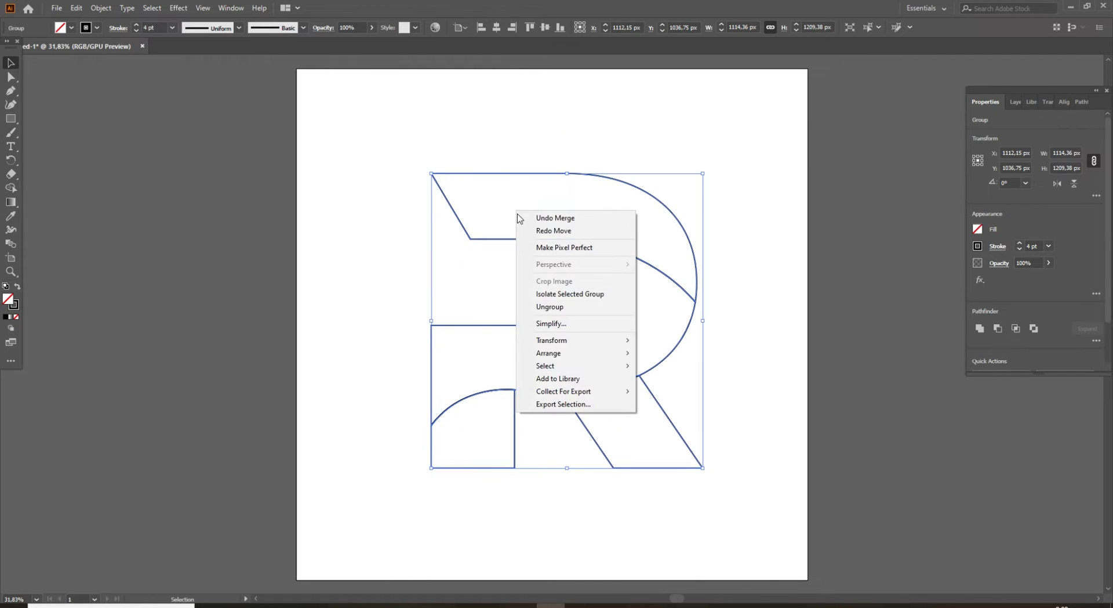
pyautogui.click(561, 310)
pyautogui.click(738, 350)
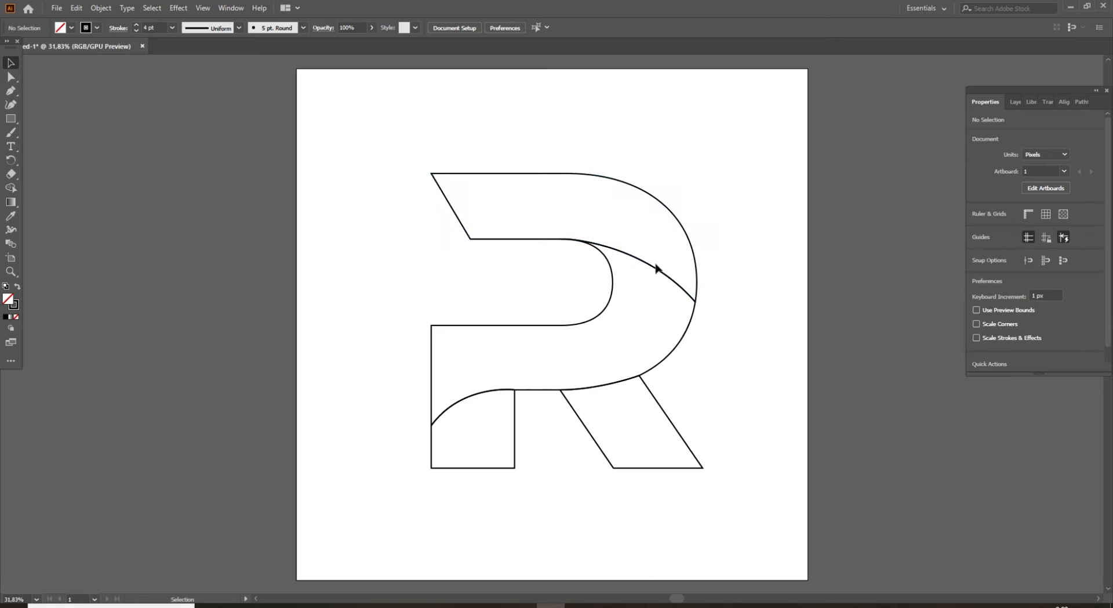
# Pull the upper band, lower band and leg apart to test that they are separate, and undo the moves.
pyautogui.moveTo(660, 275); pyautogui.dragTo(681, 223)
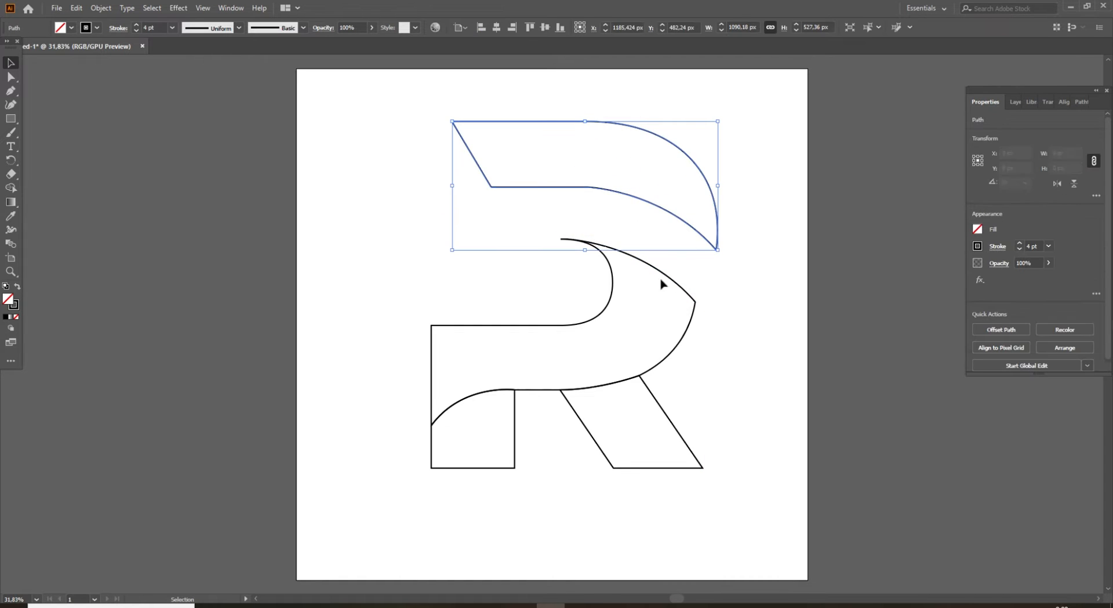
pyautogui.moveTo(604, 311); pyautogui.dragTo(529, 285)
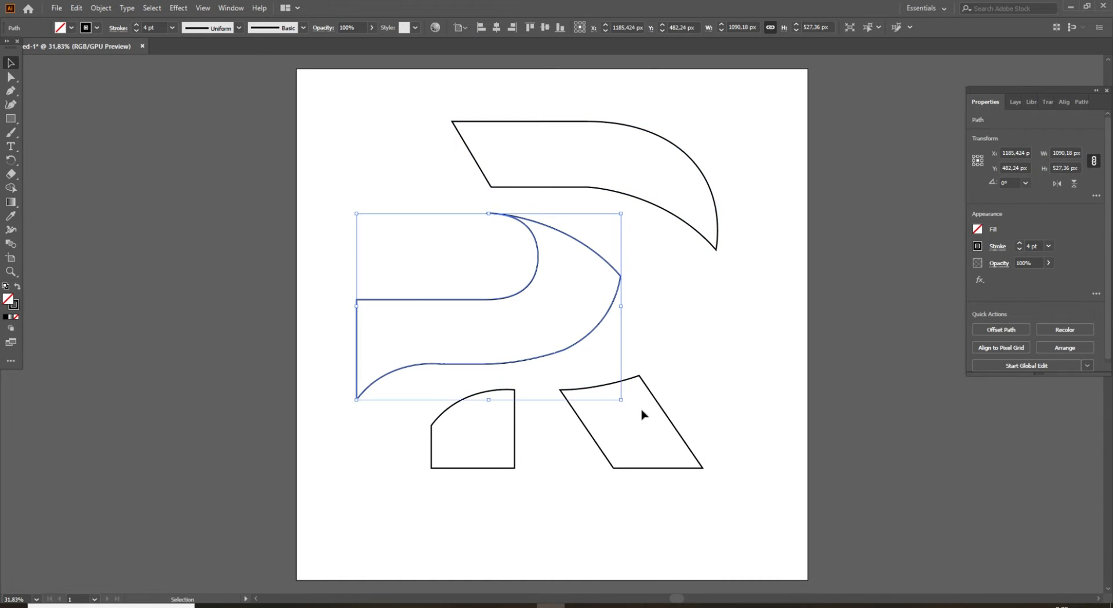
pyautogui.moveTo(668, 417); pyautogui.dragTo(723, 421)
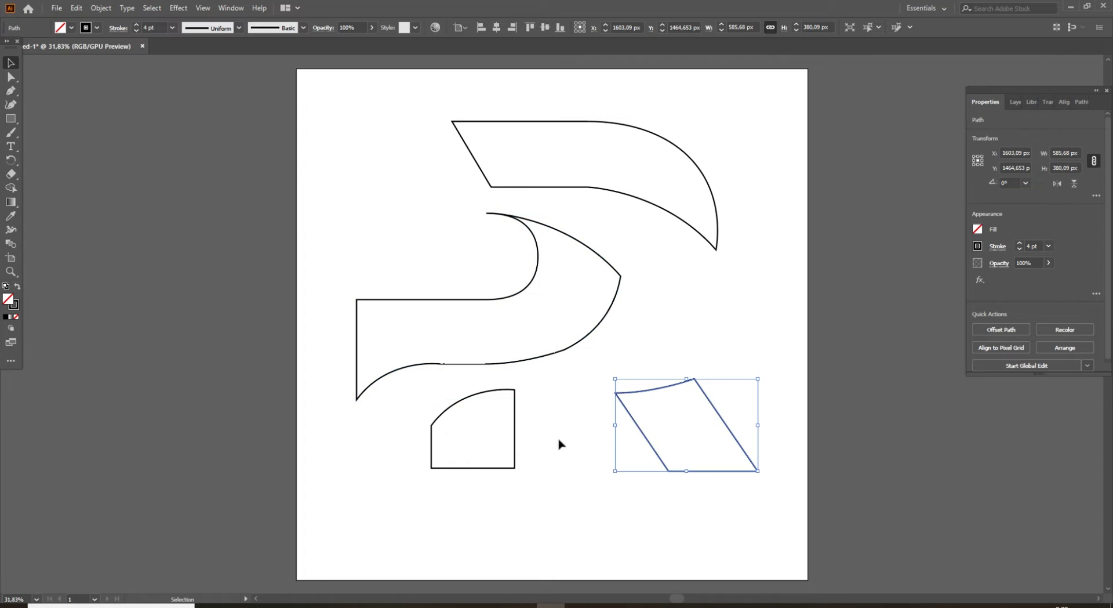
pyautogui.click(513, 444)
pyautogui.click(557, 482)
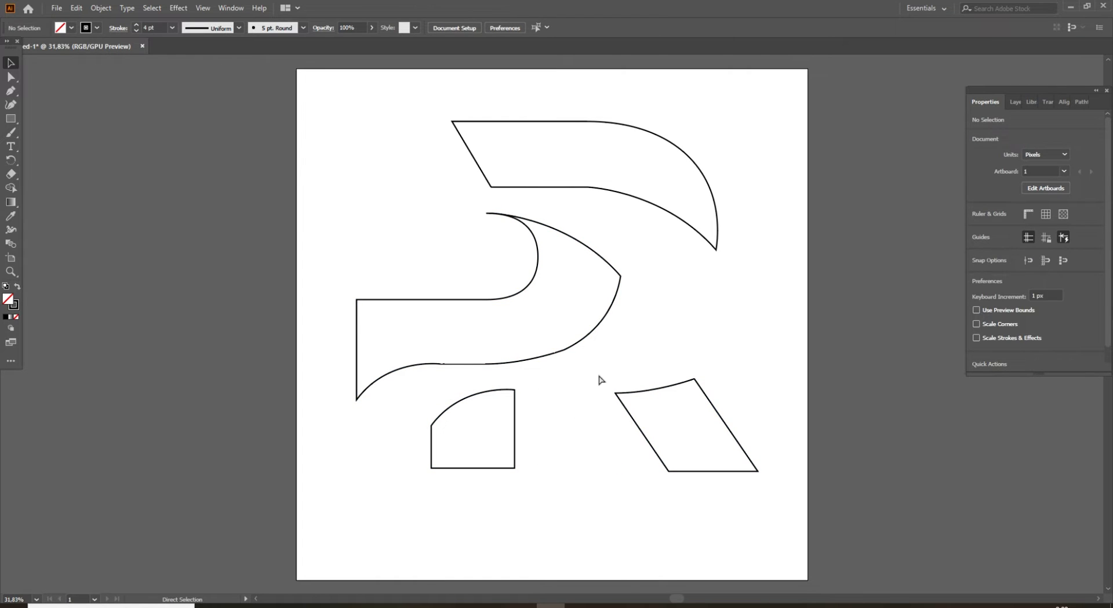
pyautogui.hotkey('ctrl', 'z')
pyautogui.hotkey('ctrl', 'z')
pyautogui.hotkey('ctrl', 'z')
pyautogui.click(742, 379)
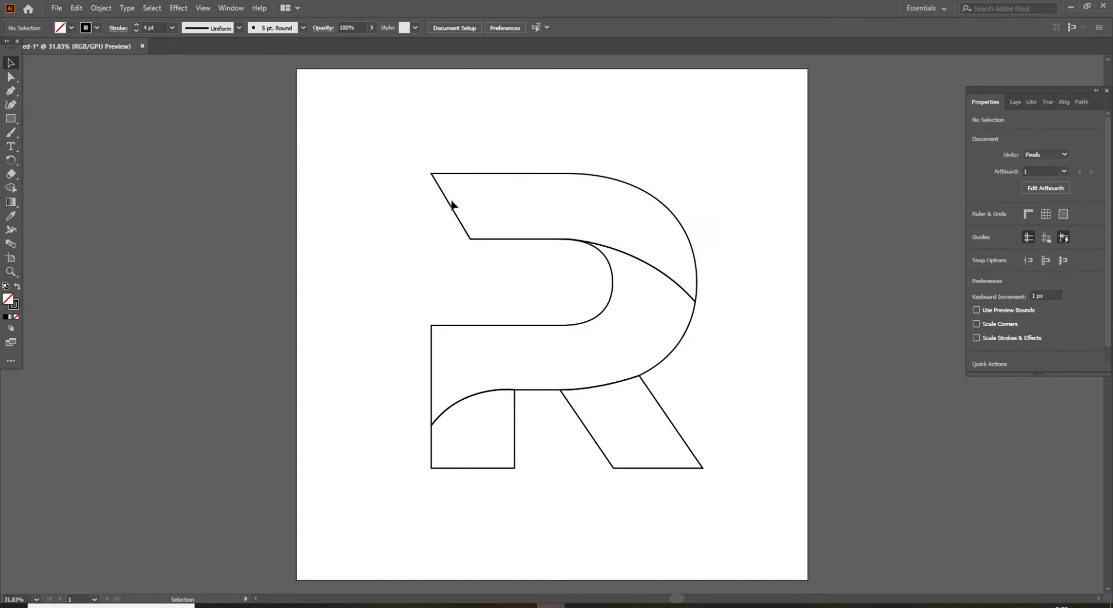
# Fill the R's upper band with the default white-to-black linear gradient.
pyautogui.moveTo(421, 150); pyautogui.dragTo(473, 238)
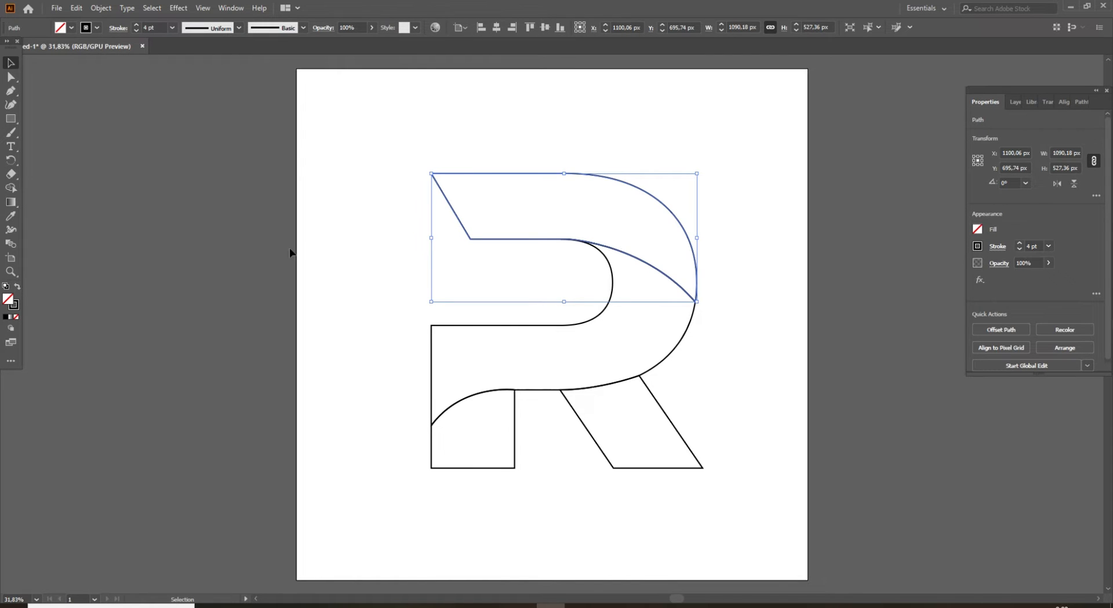
pyautogui.click(10, 202)
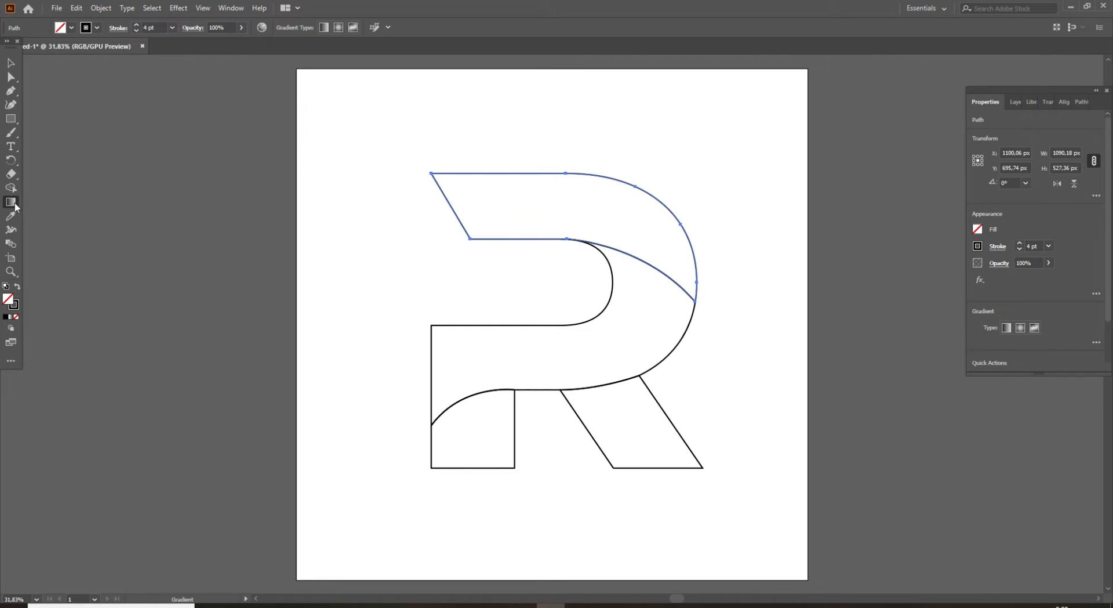
pyautogui.doubleClick(14, 203)
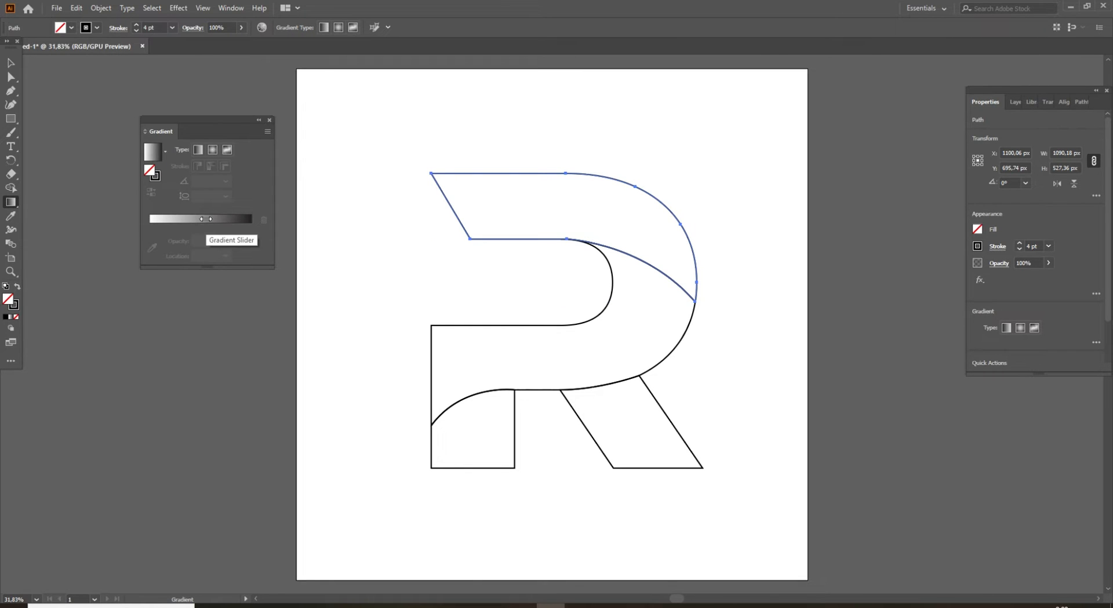
pyautogui.click(207, 223)
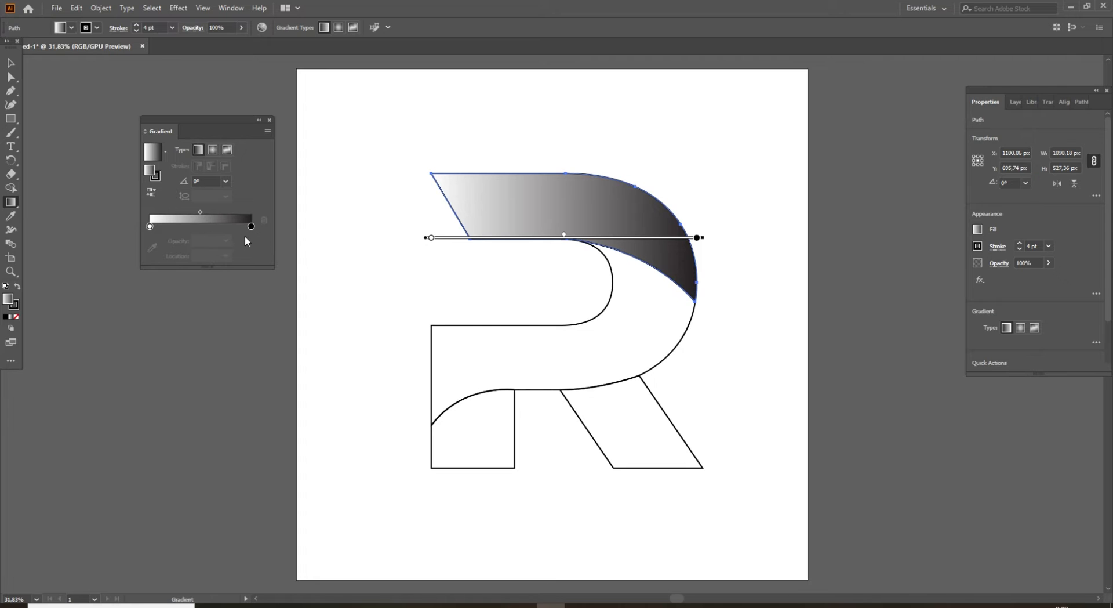
# Set the gradient's starting color stop to the red-orange swatch C=0 M=80 Y=95 K=0.
pyautogui.click(149, 227)
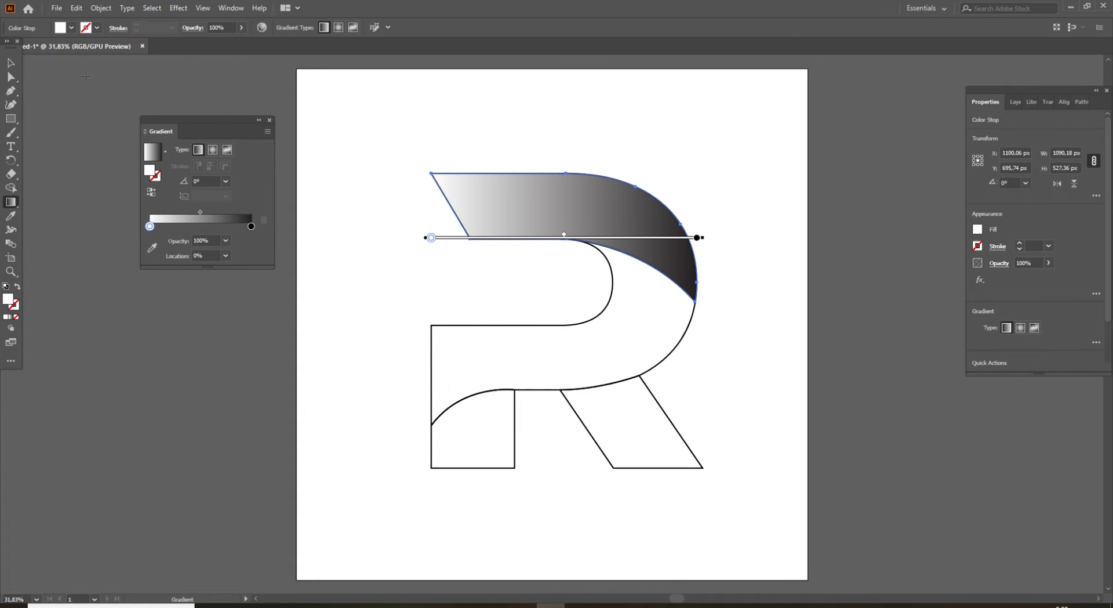
pyautogui.click(73, 27)
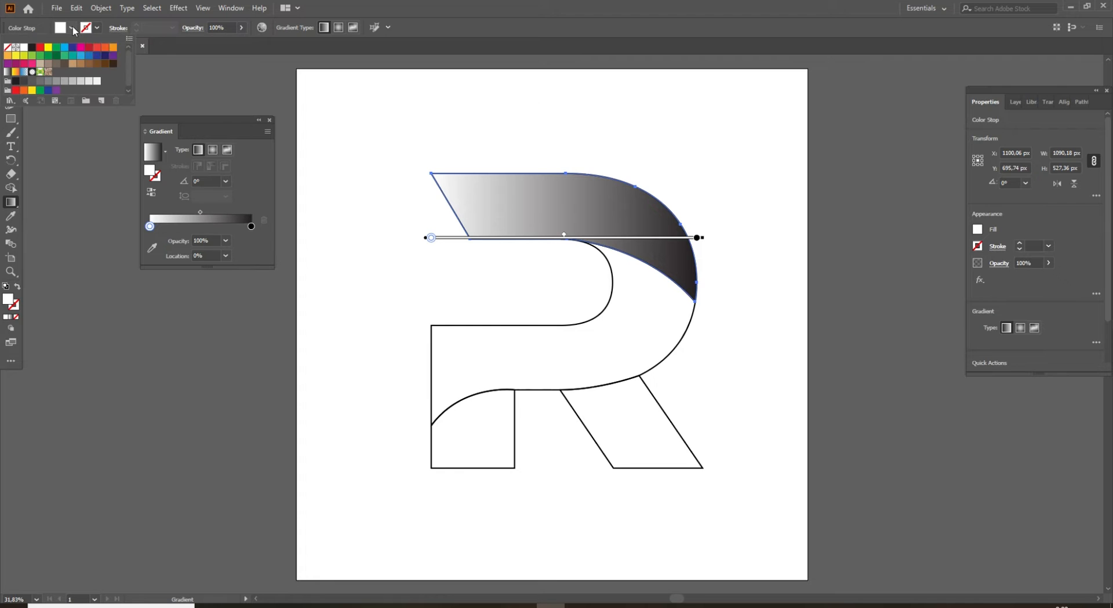
pyautogui.click(105, 47)
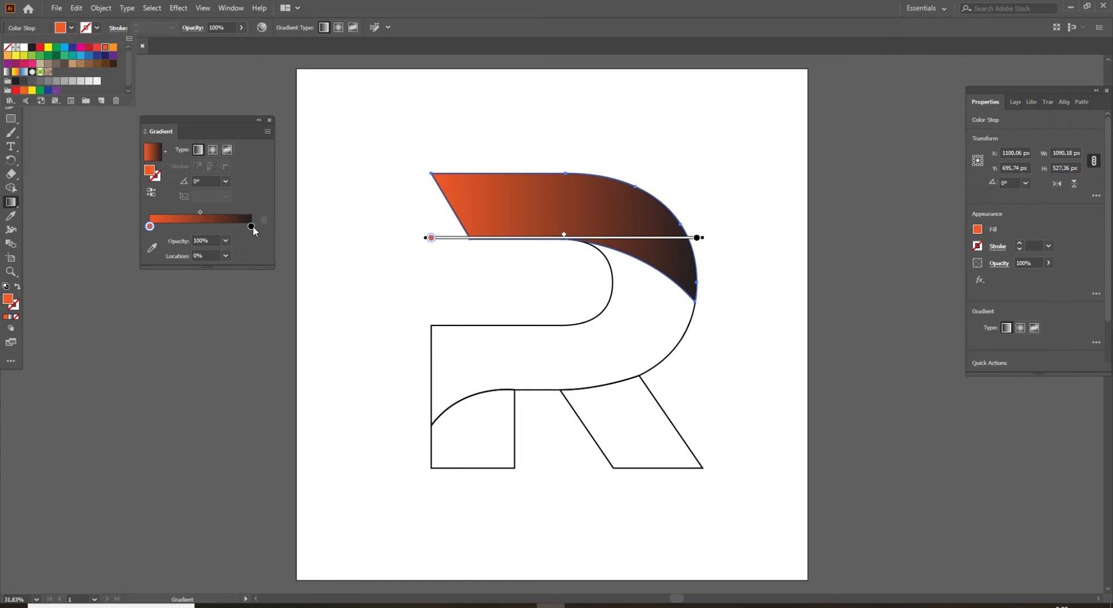
# Set the gradient's end color stop to the light orange swatch, close the gradient settings and deselect the band.
pyautogui.click(251, 225)
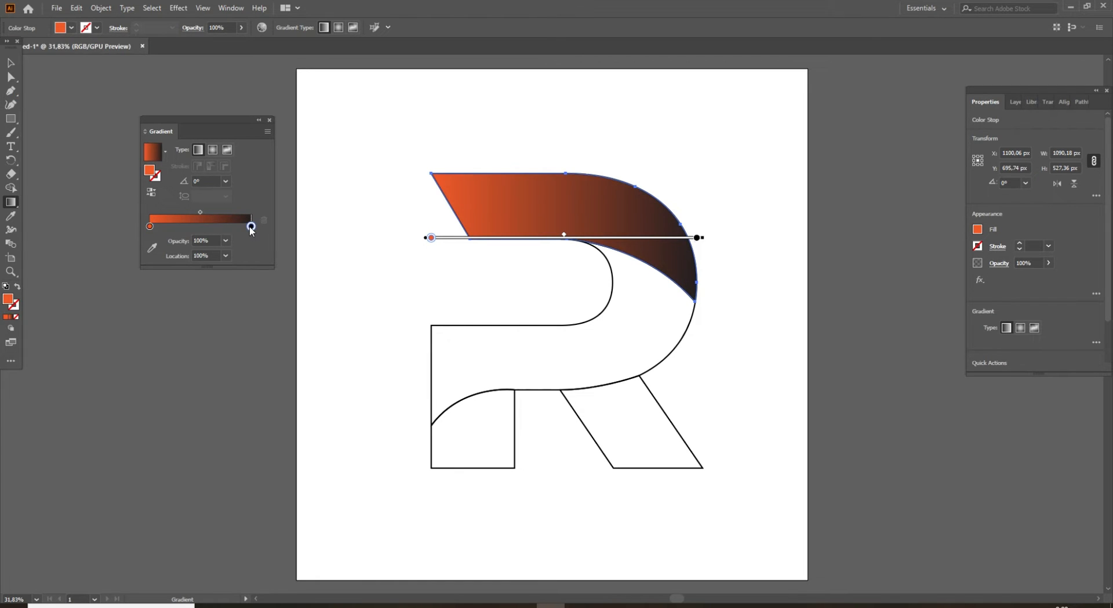
pyautogui.click(72, 28)
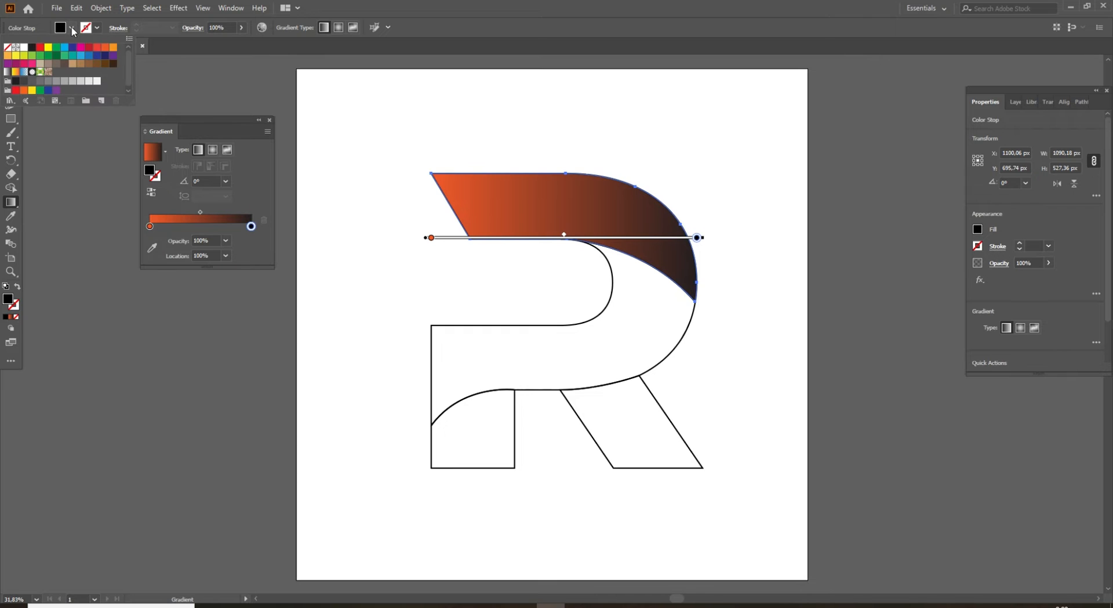
pyautogui.click(7, 56)
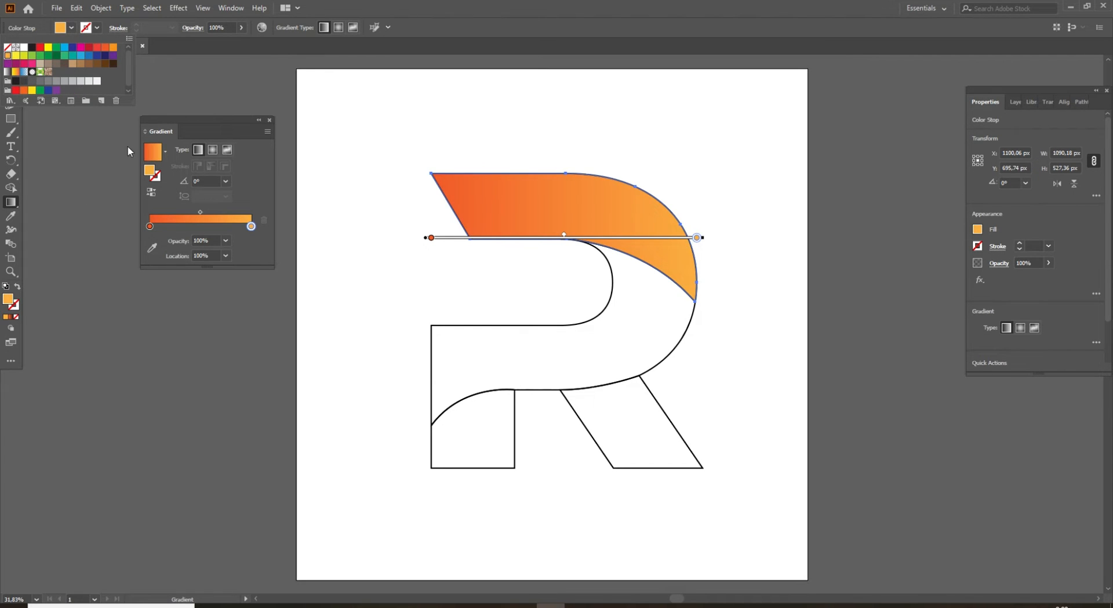
pyautogui.click(249, 83)
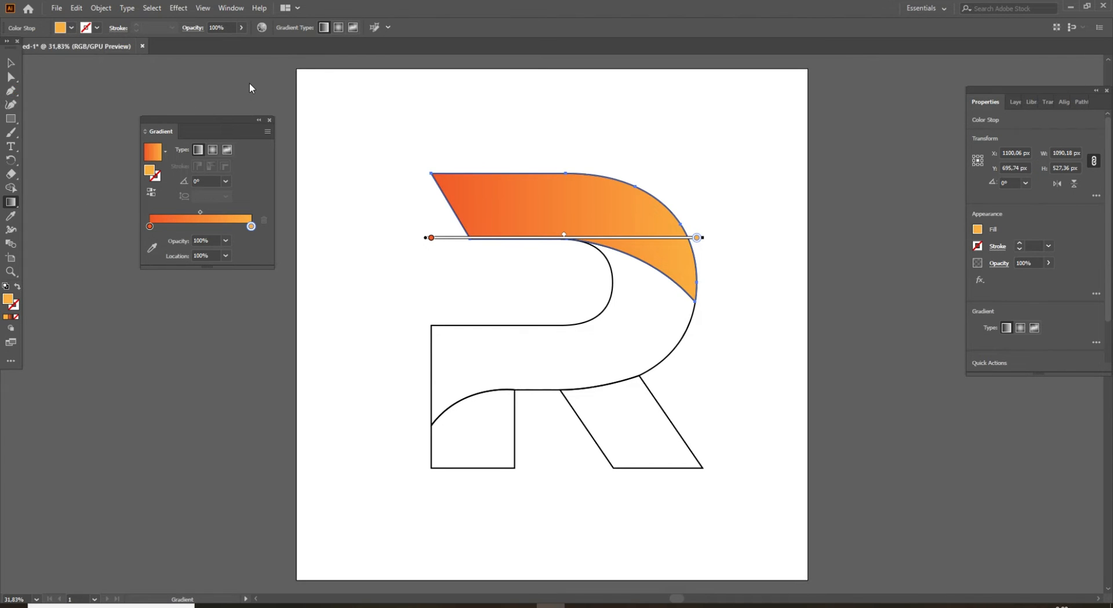
pyautogui.click(270, 120)
pyautogui.press('v')
pyautogui.hotkey('ctrl', 'shift', 'a')
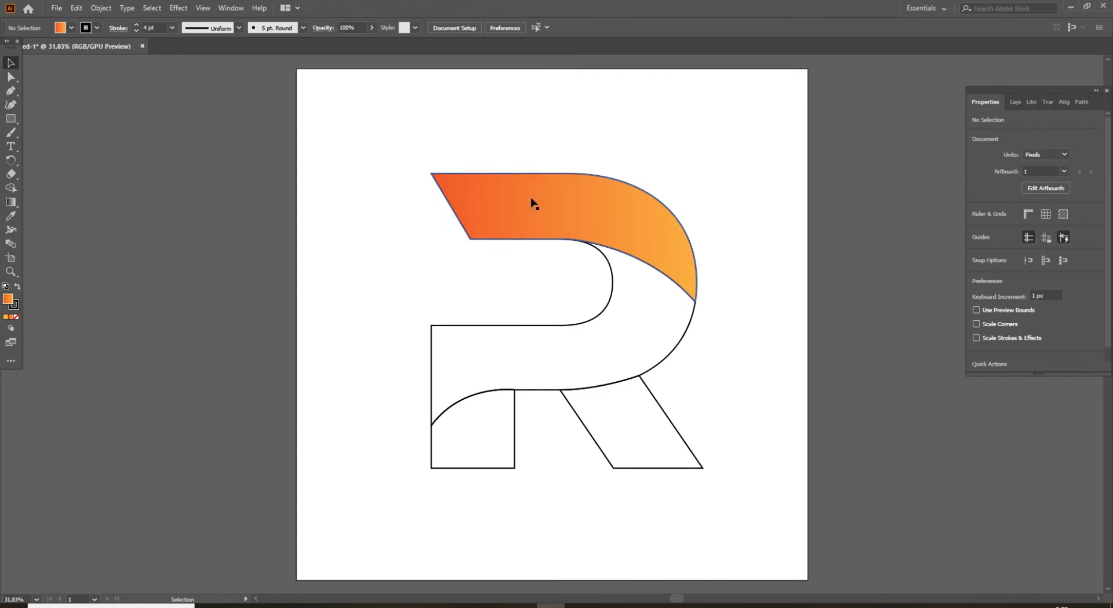
# Remove the black outline from the R's orange upper band and deselect it.
pyautogui.click(561, 192)
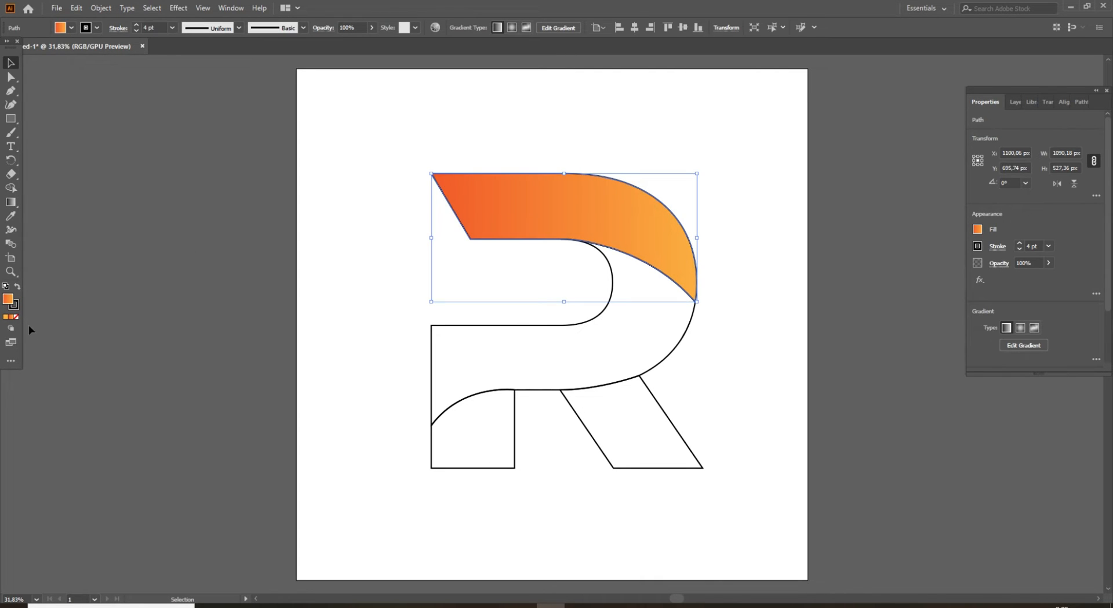
pyautogui.press('x')
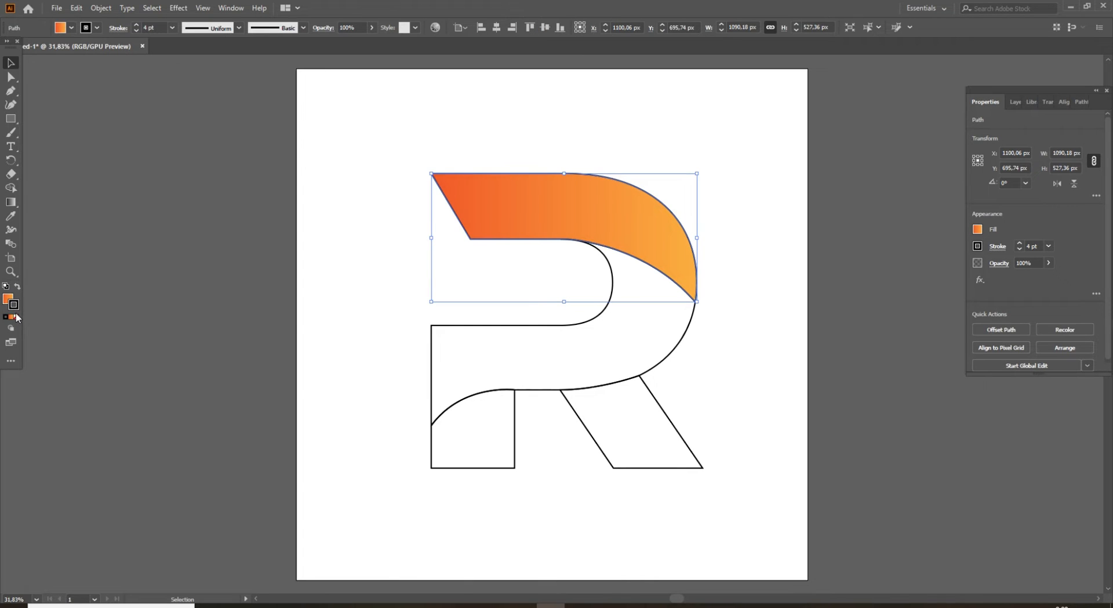
pyautogui.click(17, 318)
pyautogui.click(385, 248)
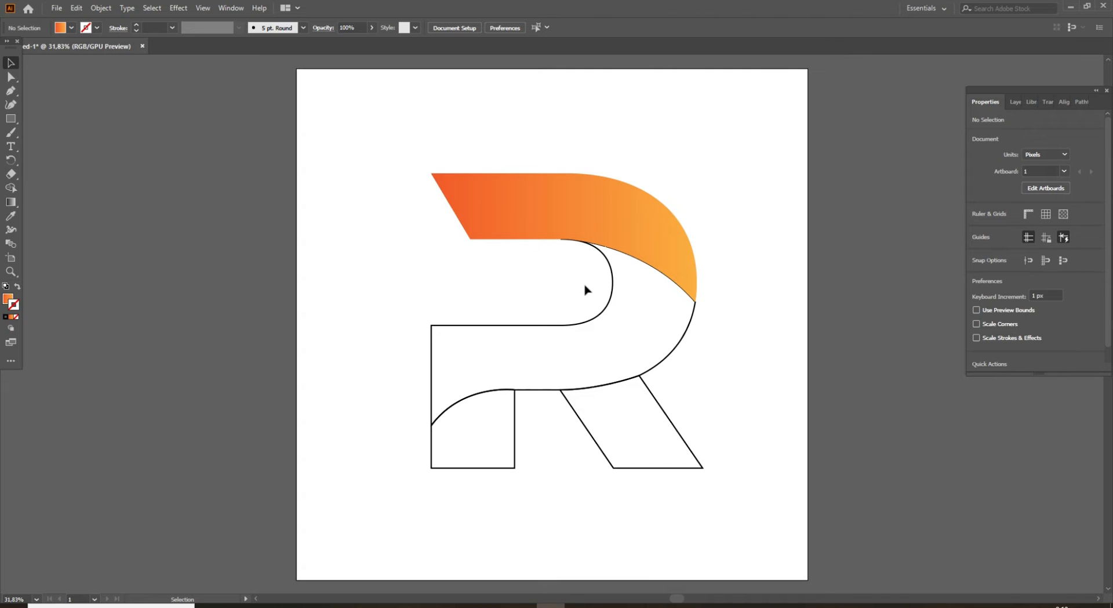
# Swap the lower band's fill and stroke so it is solid black without an outline, and open the gradient settings.
pyautogui.click(613, 288)
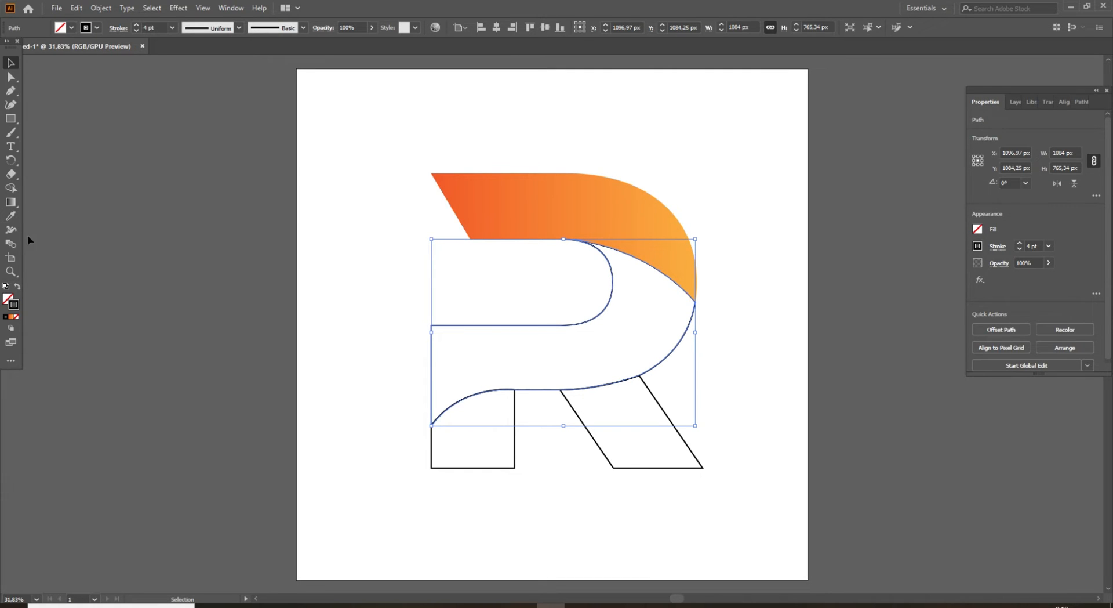
pyautogui.click(19, 288)
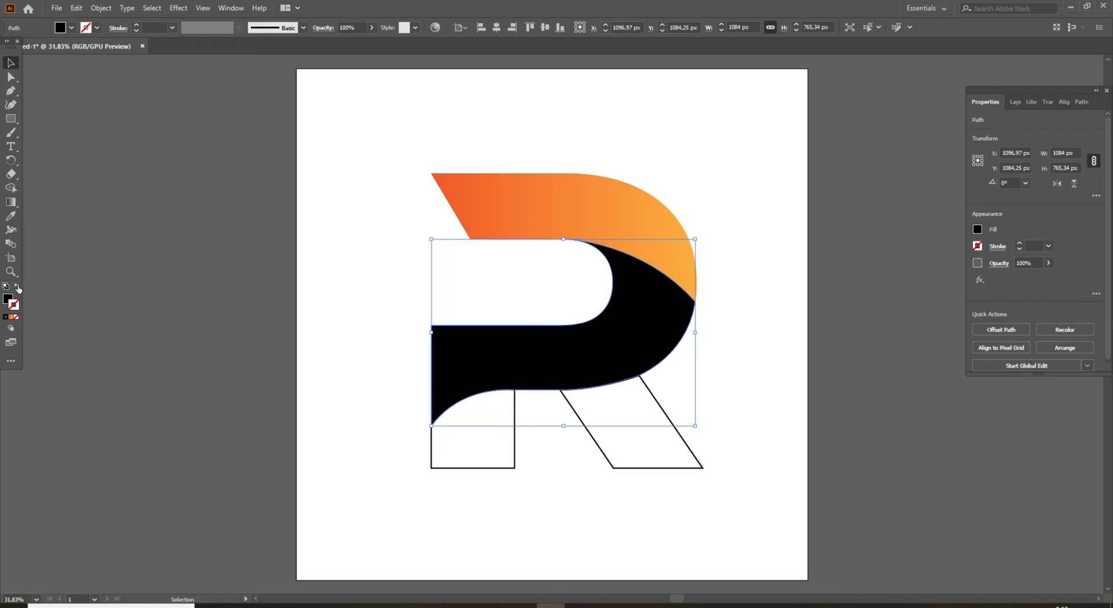
pyautogui.doubleClick(10, 202)
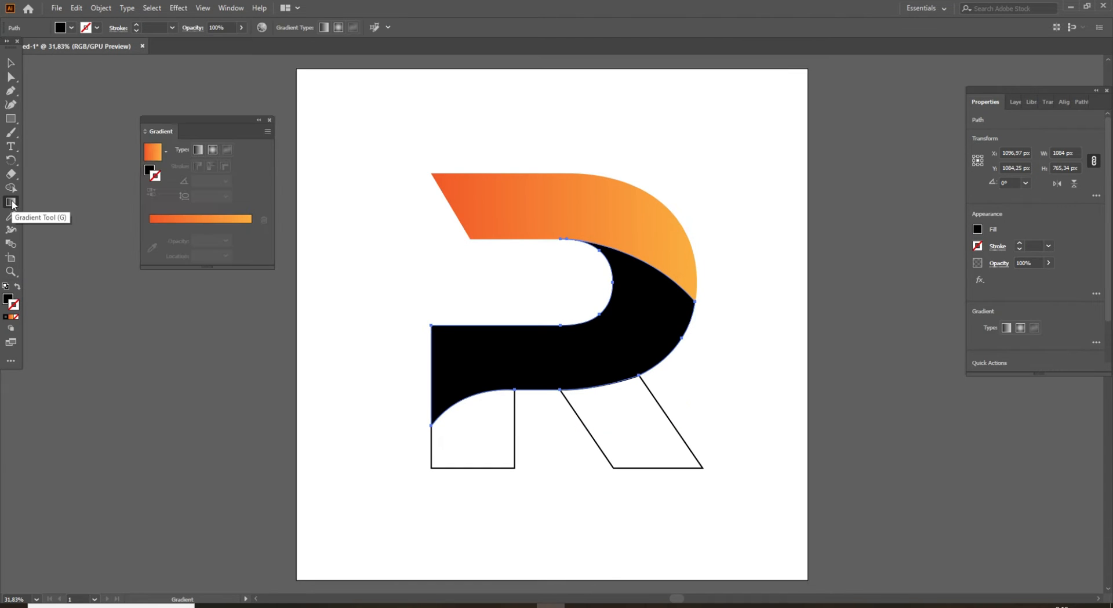
pyautogui.click(200, 224)
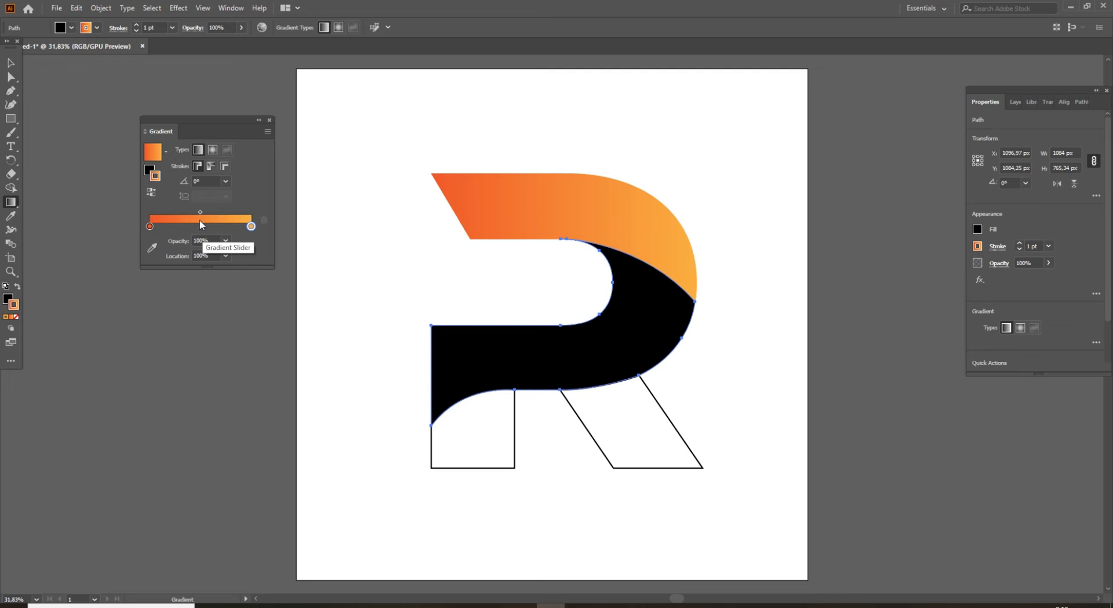
pyautogui.click(149, 226)
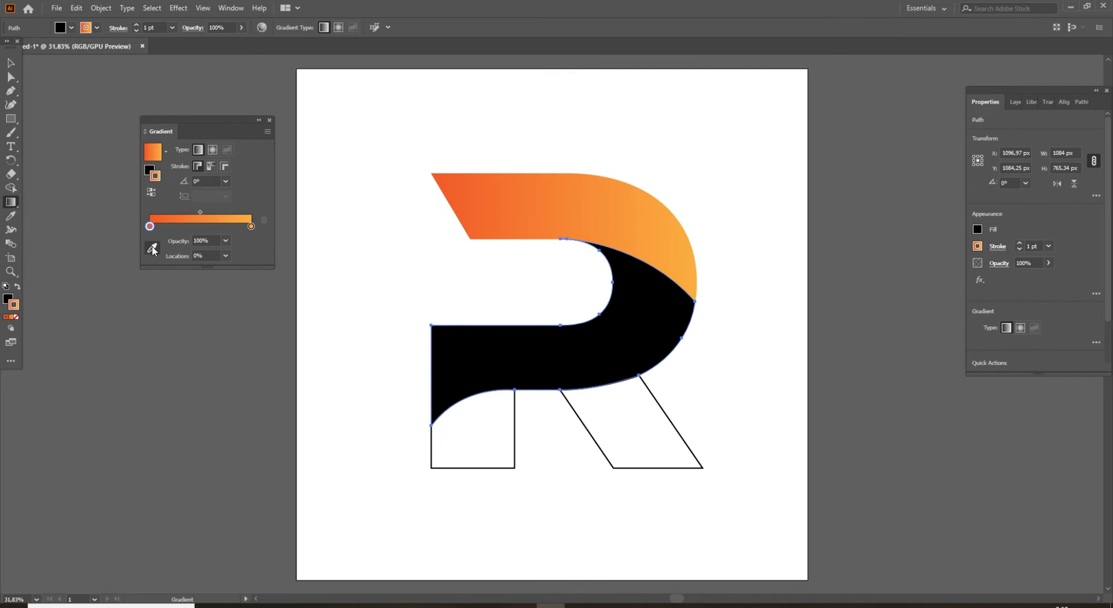
pyautogui.click(154, 249)
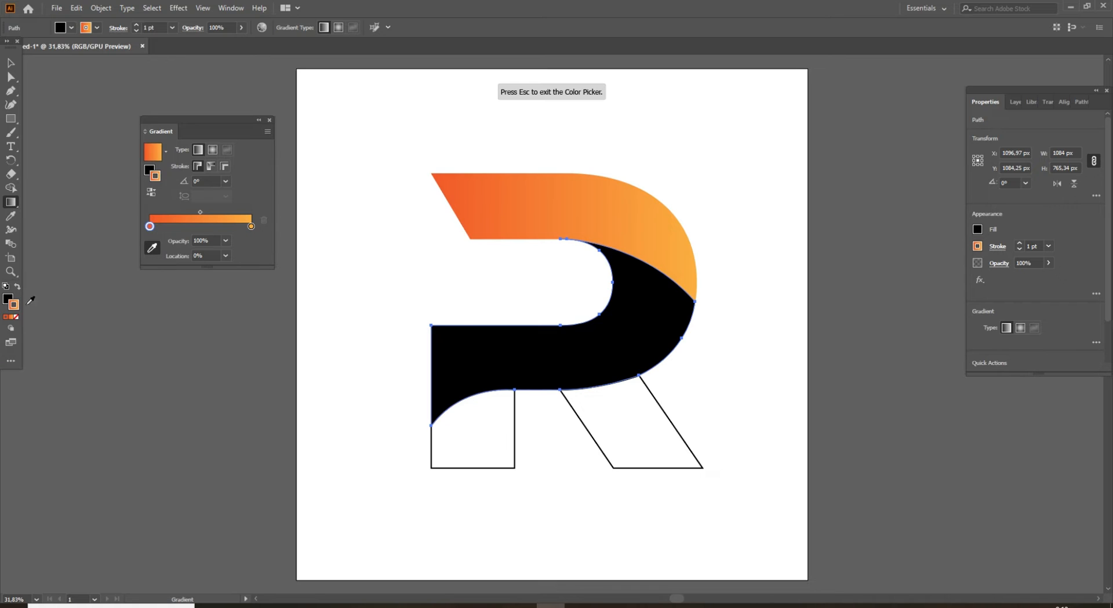
pyautogui.press('Escape')
pyautogui.click(15, 318)
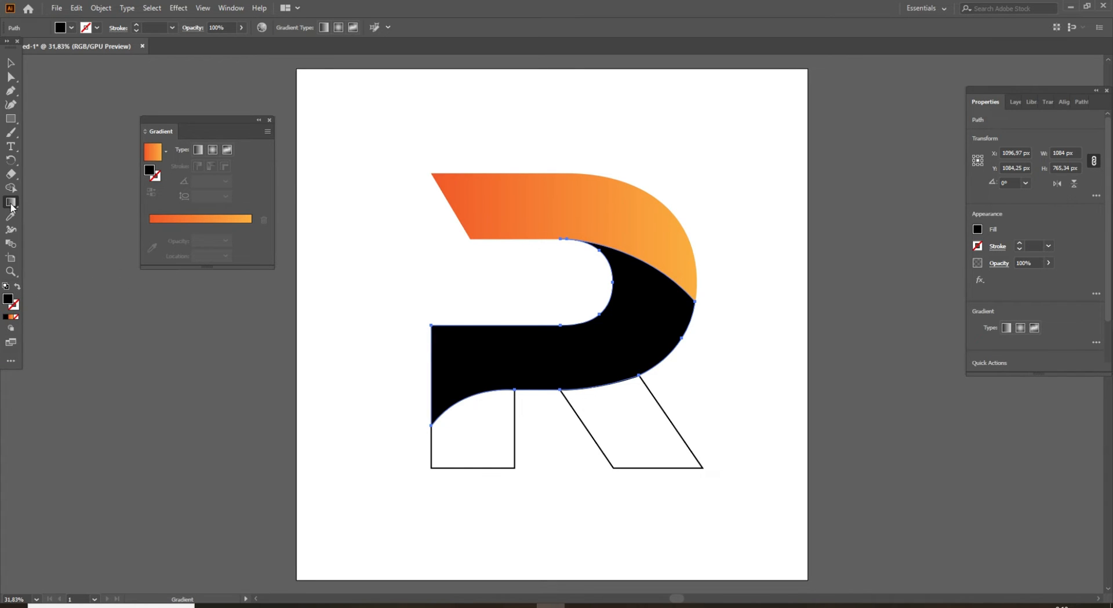
pyautogui.click(11, 62)
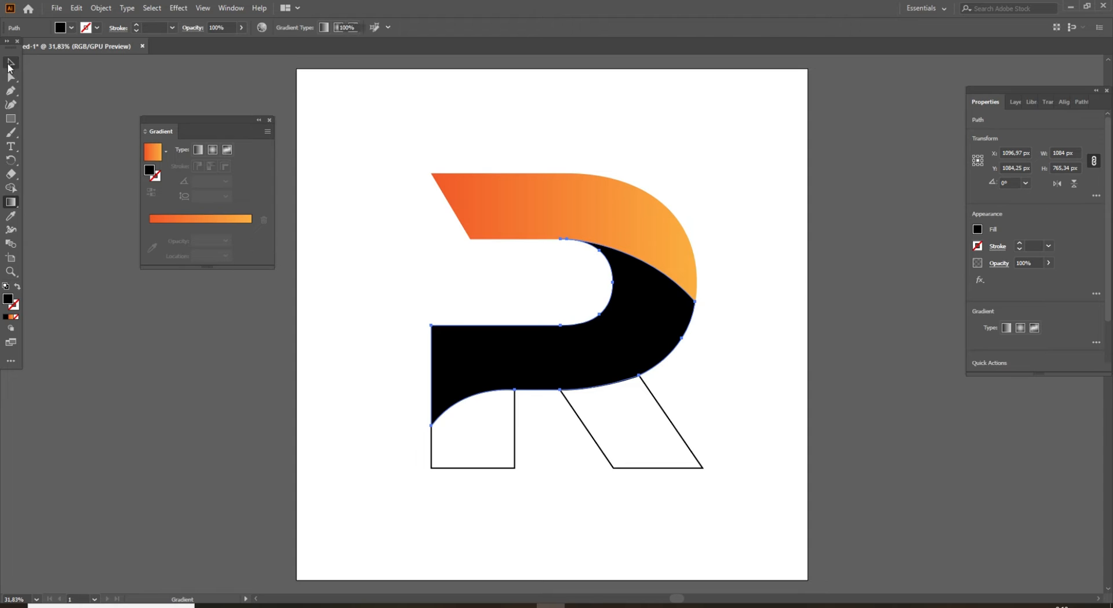
pyautogui.click(257, 322)
pyautogui.click(460, 360)
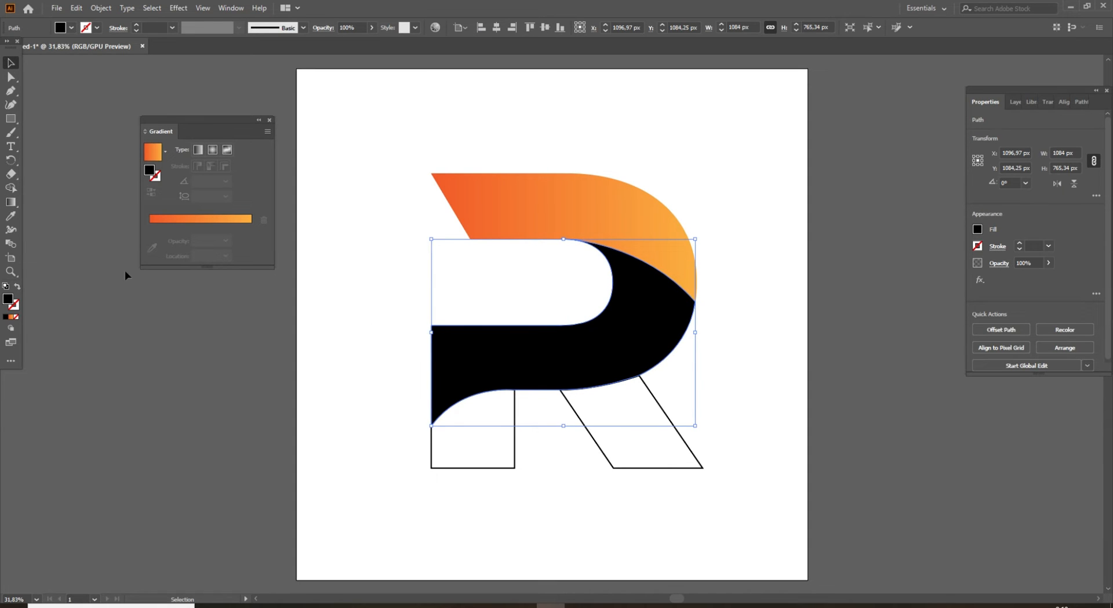
# Fill the lower band with the orange gradient, running diagonally from the bowl down to the lower left at about -143°.
pyautogui.click(12, 202)
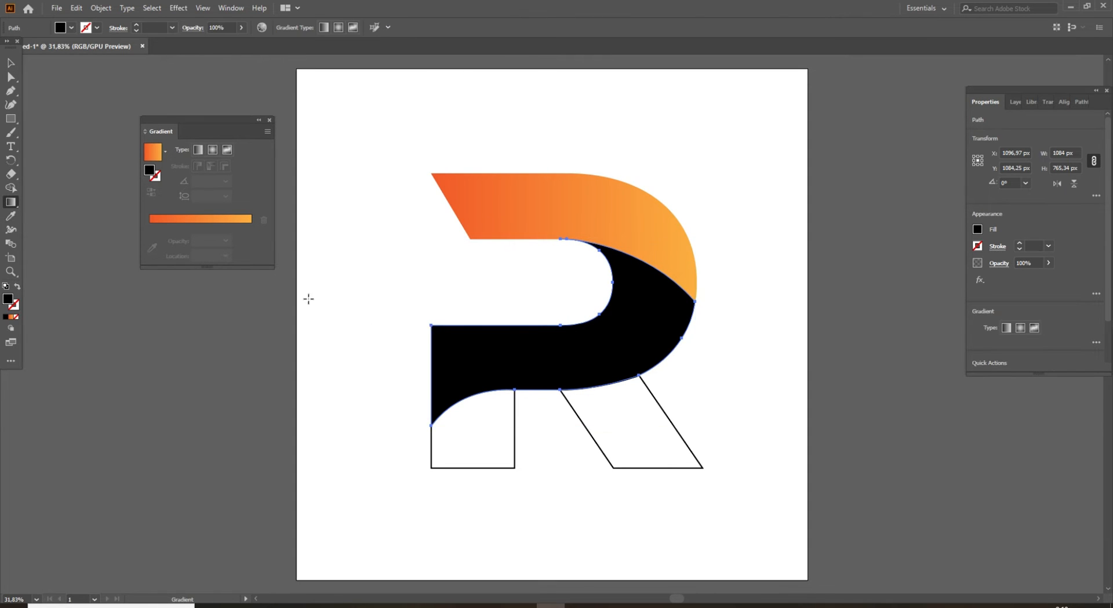
pyautogui.click(202, 219)
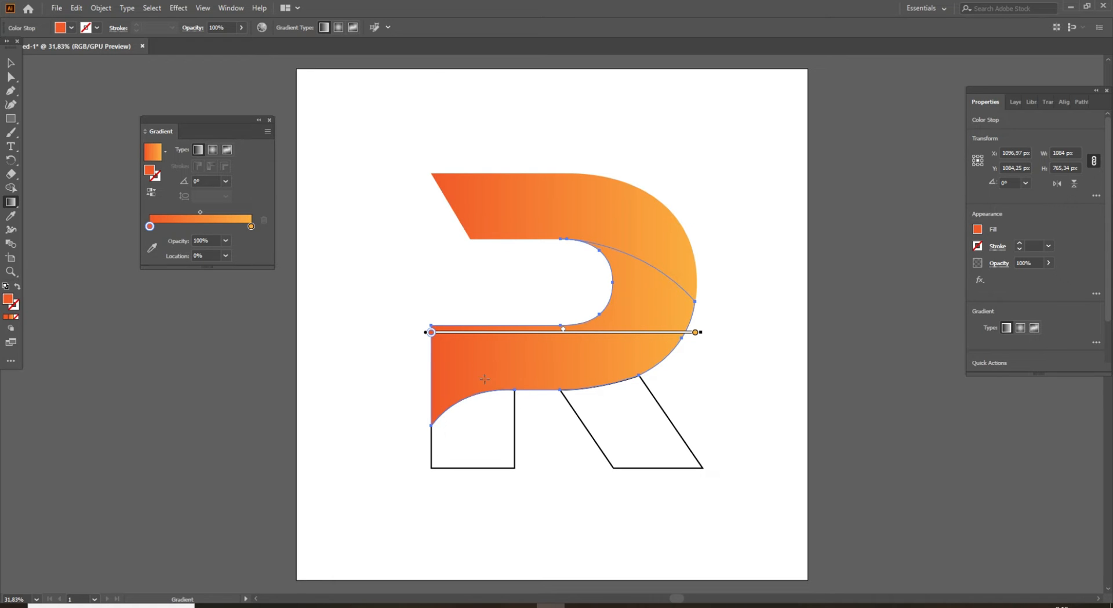
pyautogui.moveTo(485, 379)
pyautogui.mouseDown()
pyautogui.moveTo(576, 315)
pyautogui.moveTo(621, 303)
pyautogui.moveTo(506, 385)
pyautogui.moveTo(499, 379)
pyautogui.mouseUp()
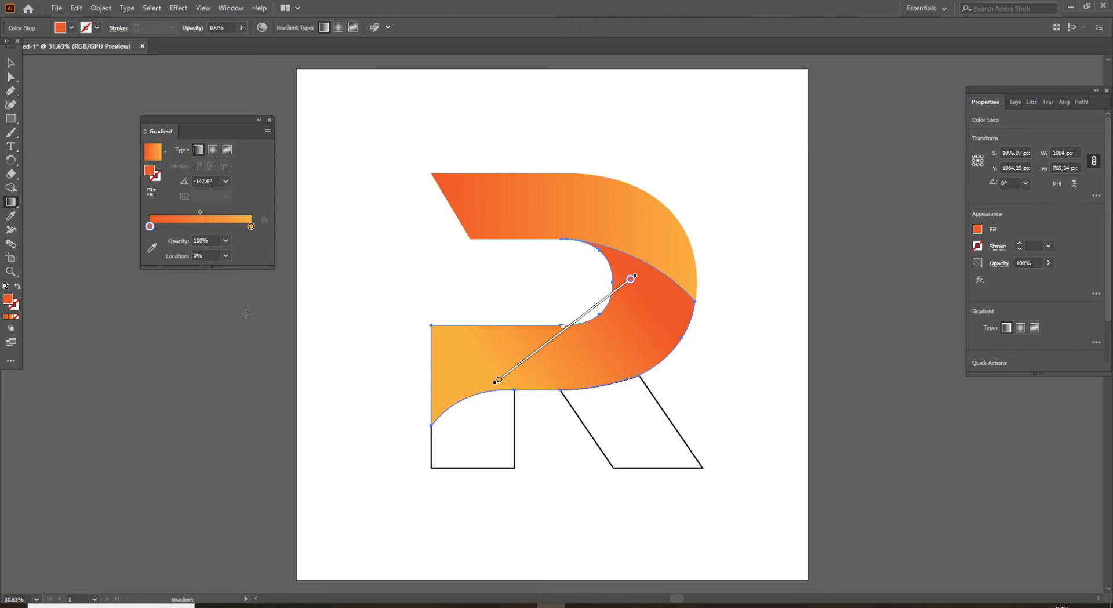
# Set the starting color stop of the lower band's gradient to dark blue 040099.
pyautogui.doubleClick(8, 299)
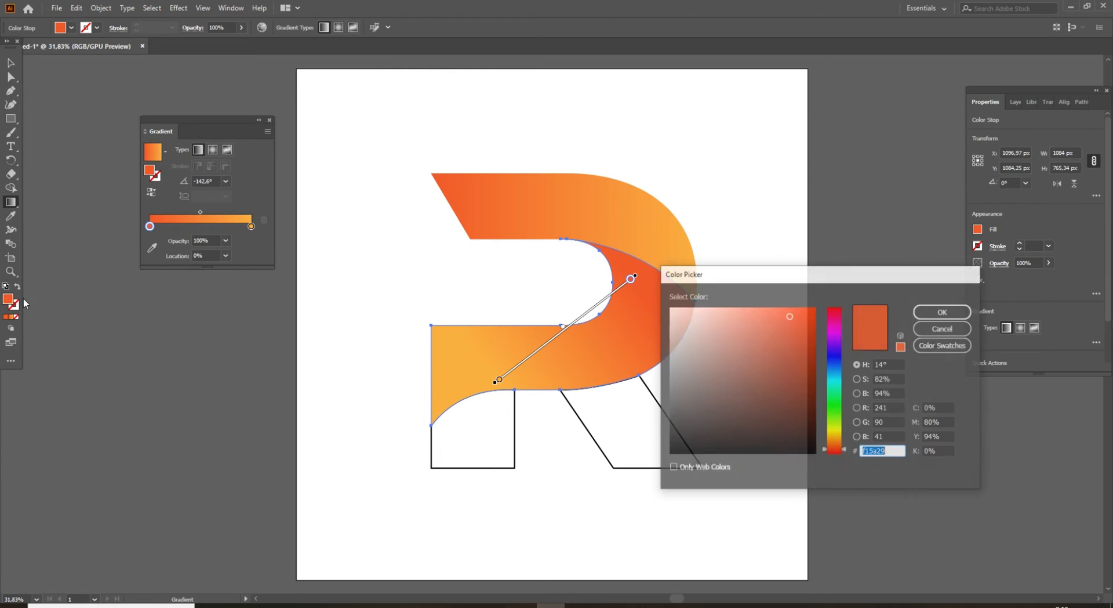
pyautogui.click(835, 355)
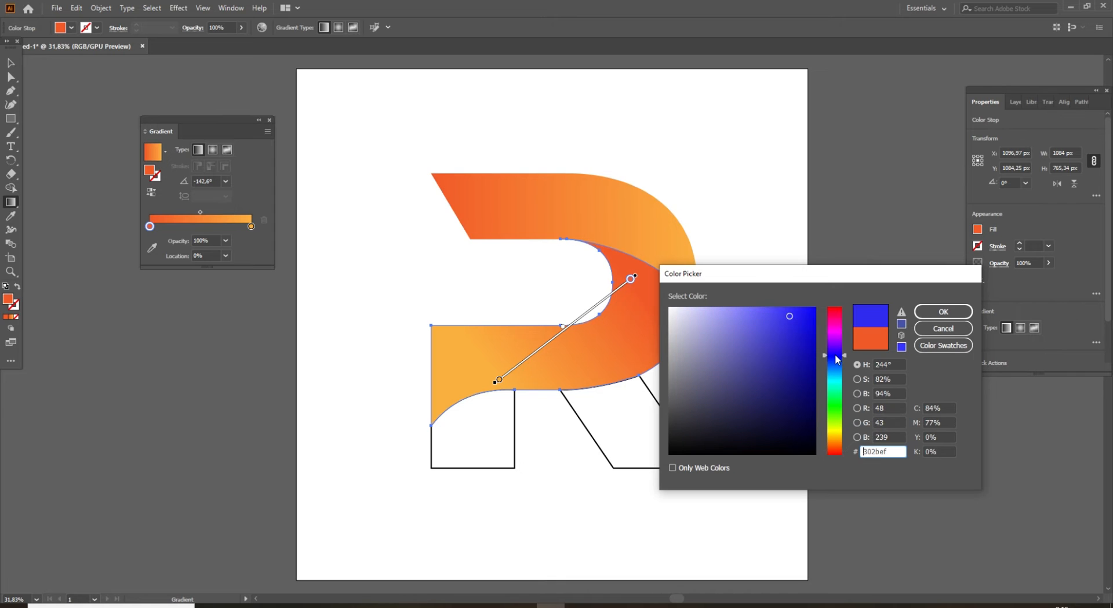
pyautogui.moveTo(818, 357); pyautogui.dragTo(817, 365)
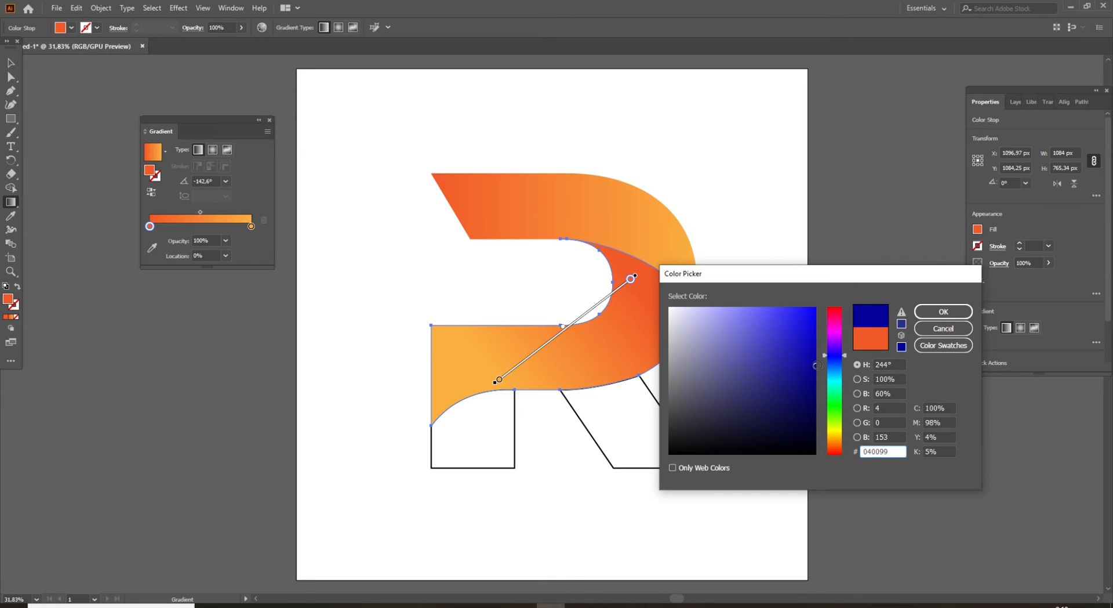
pyautogui.click(928, 312)
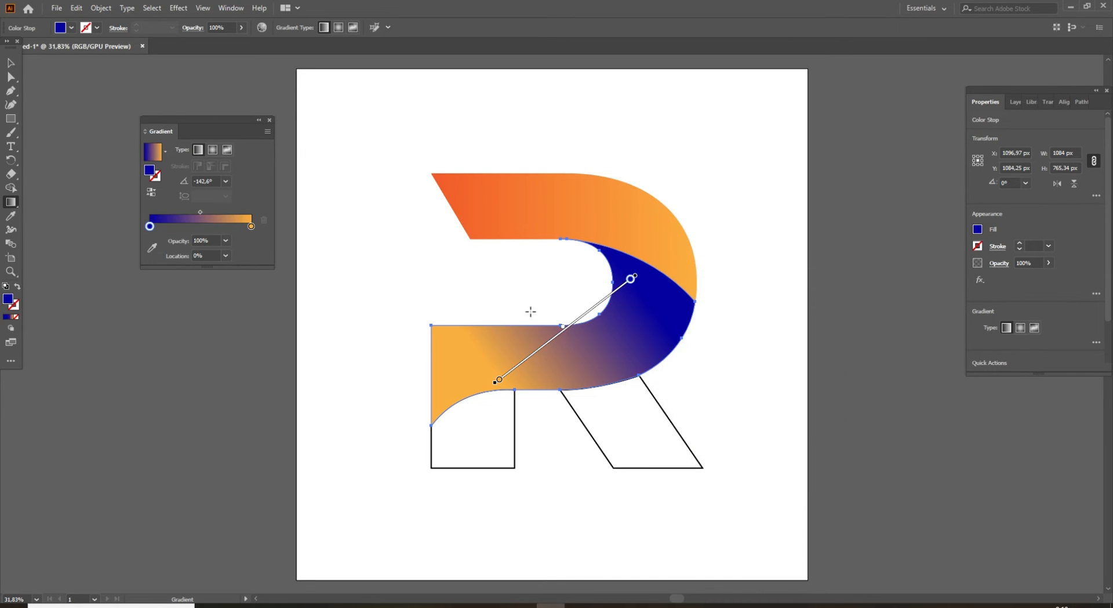
# Set the end color stop of the lower band's gradient to bright blue 004fff, close the gradient settings and deselect the band.
pyautogui.click(251, 226)
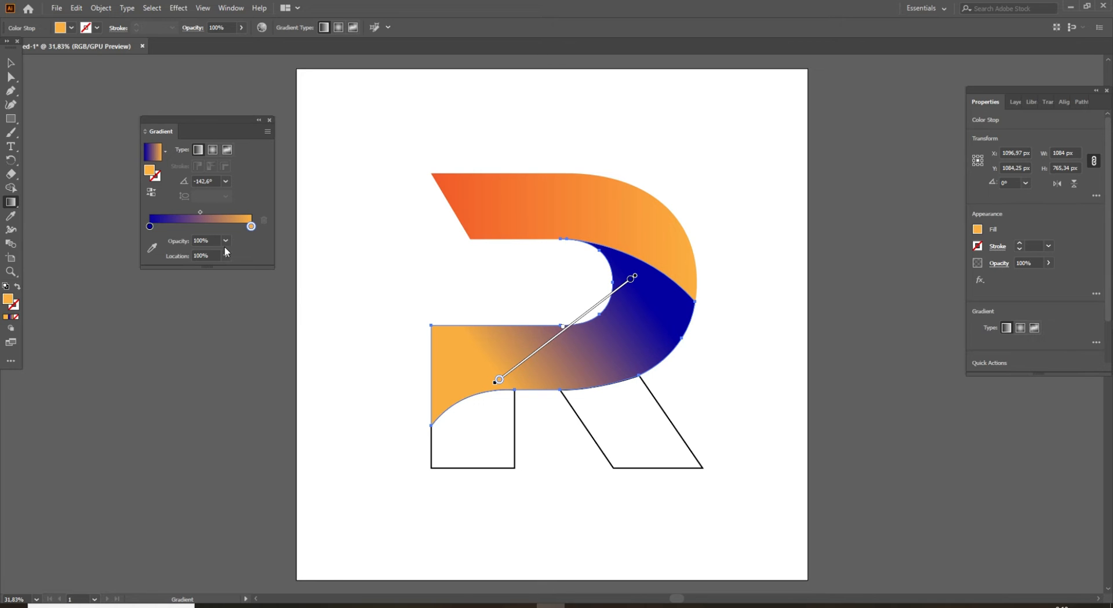
pyautogui.doubleClick(8, 298)
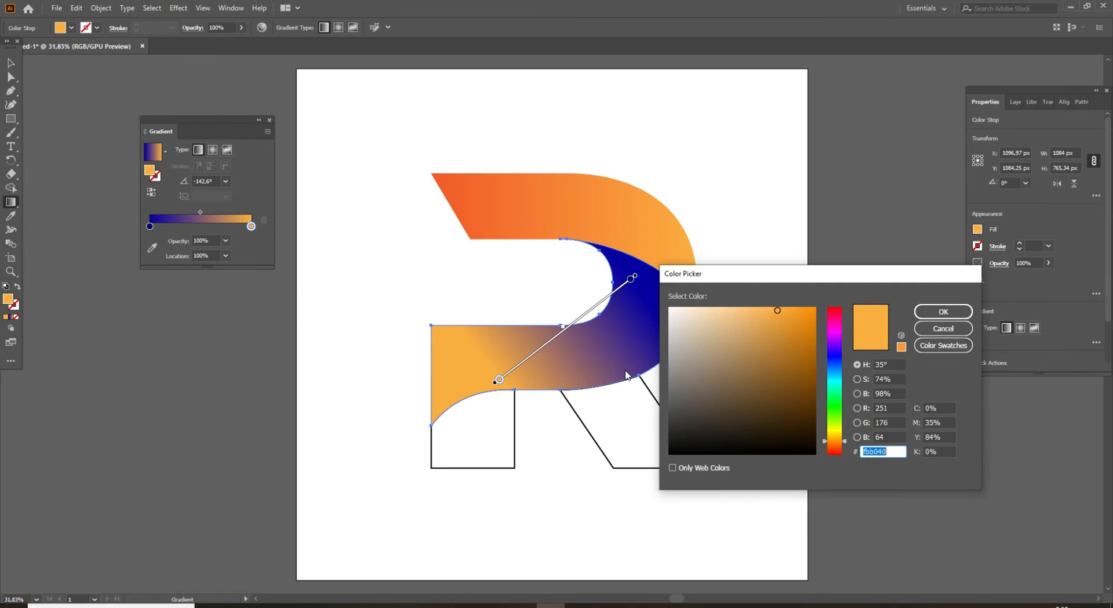
pyautogui.click(835, 364)
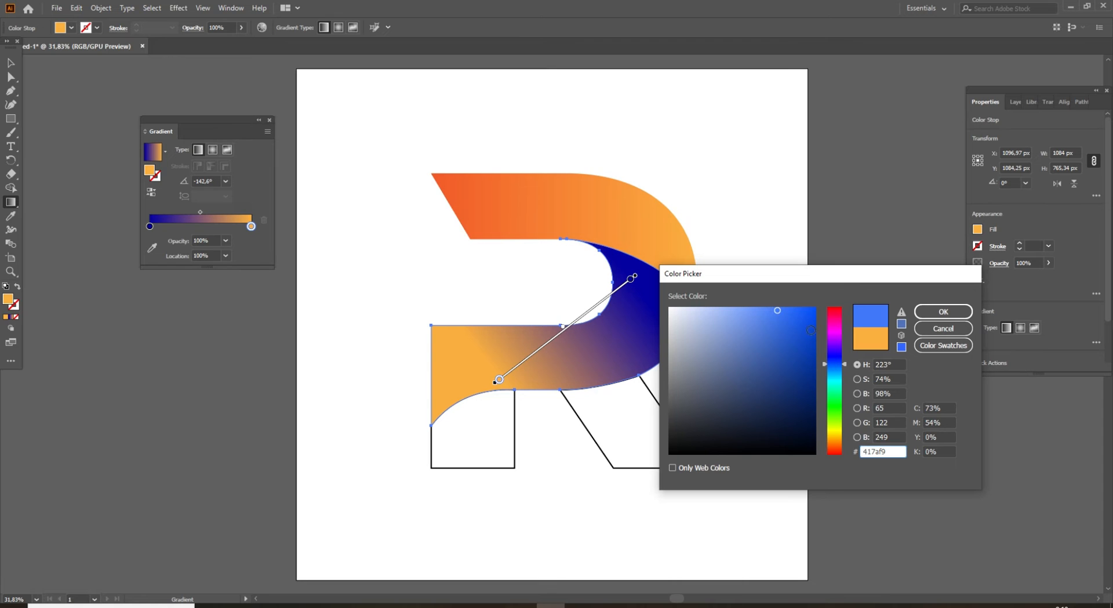
pyautogui.moveTo(811, 321); pyautogui.dragTo(832, 302)
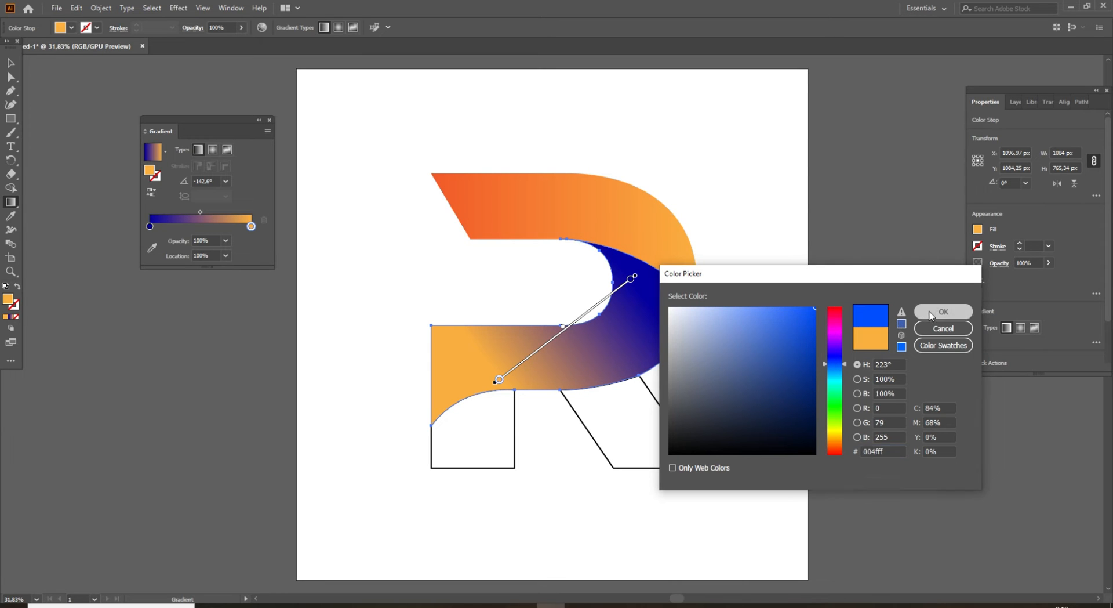
pyautogui.click(940, 311)
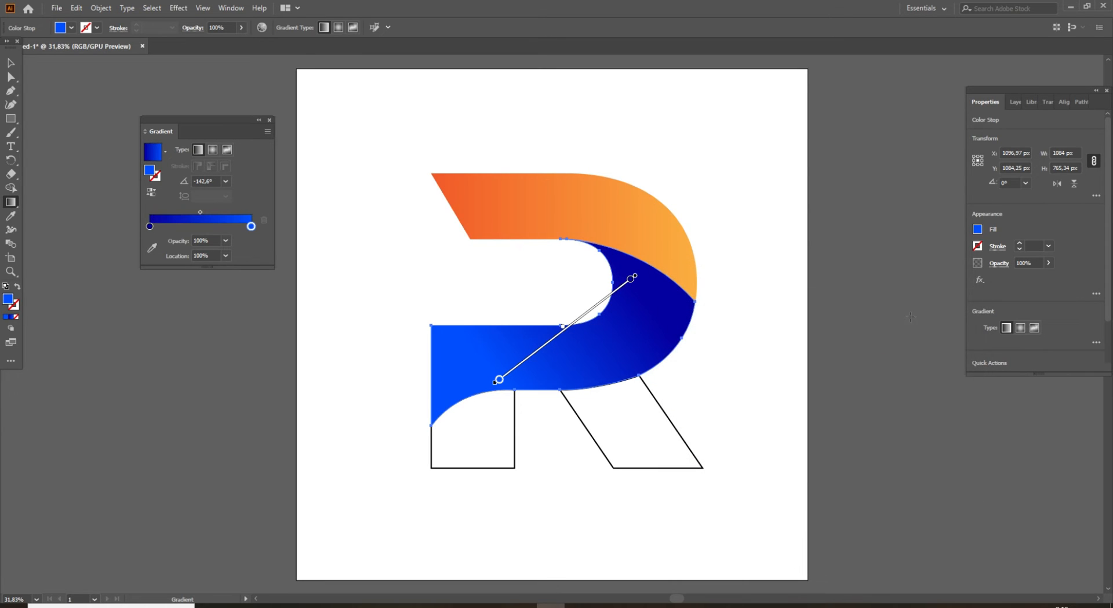
pyautogui.click(269, 120)
pyautogui.press('v')
pyautogui.click(325, 209)
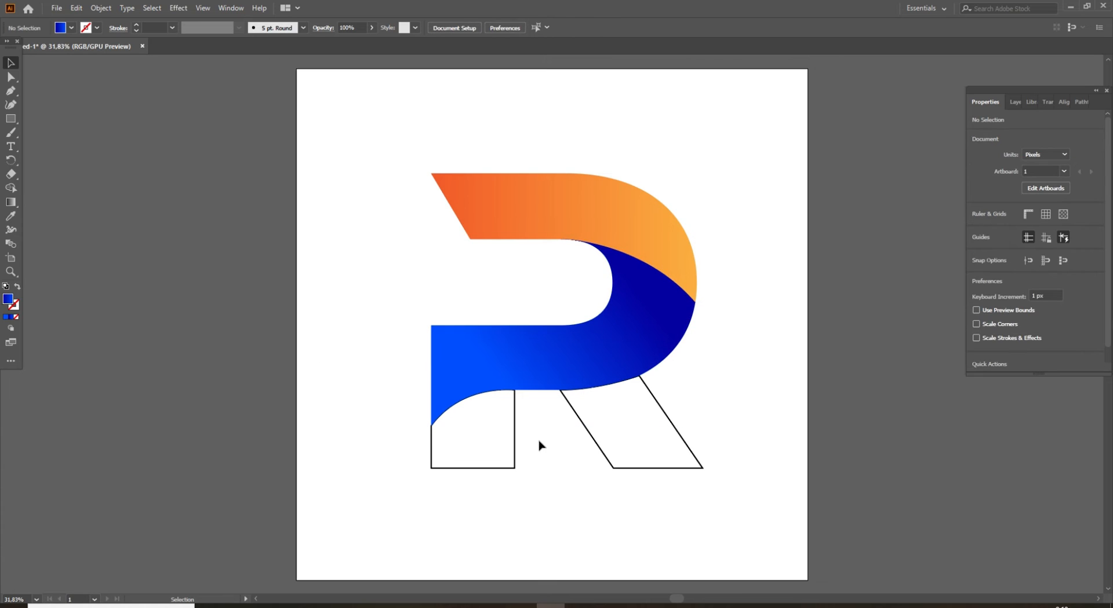
# Copy the lower band's blue gradient onto the R's left stem and run it vertically, dark at the top and bright at the base.
pyautogui.moveTo(552, 439); pyautogui.dragTo(494, 467)
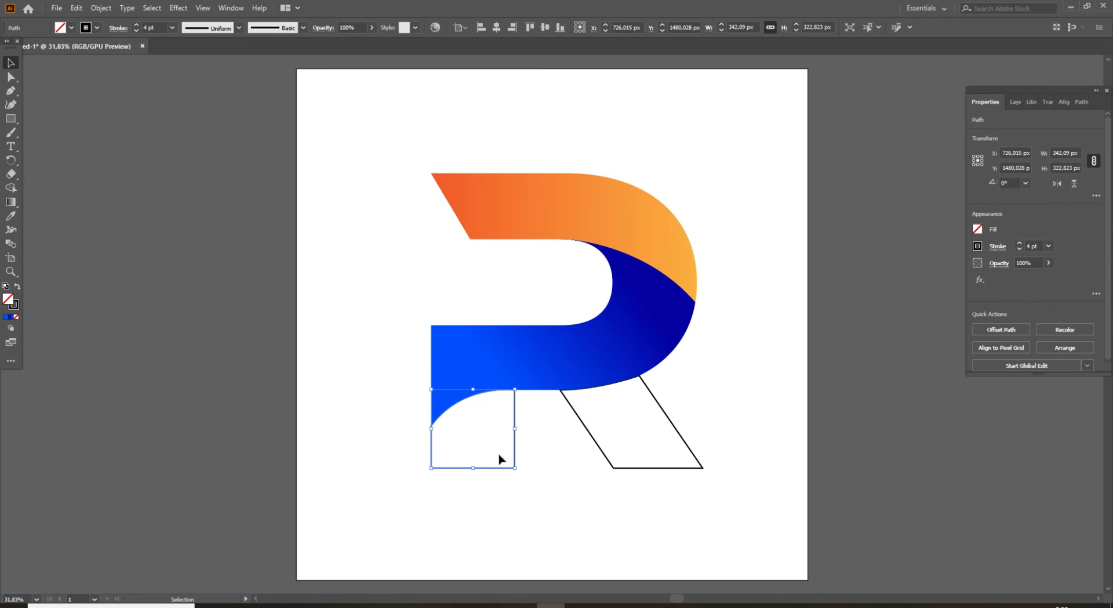
pyautogui.press('i')
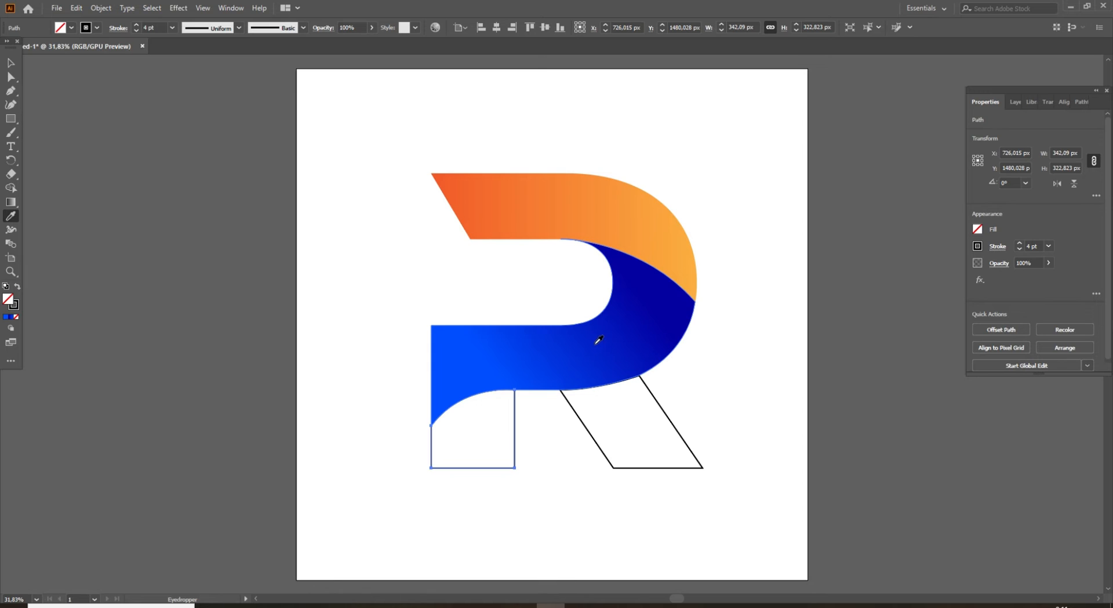
pyautogui.click(608, 337)
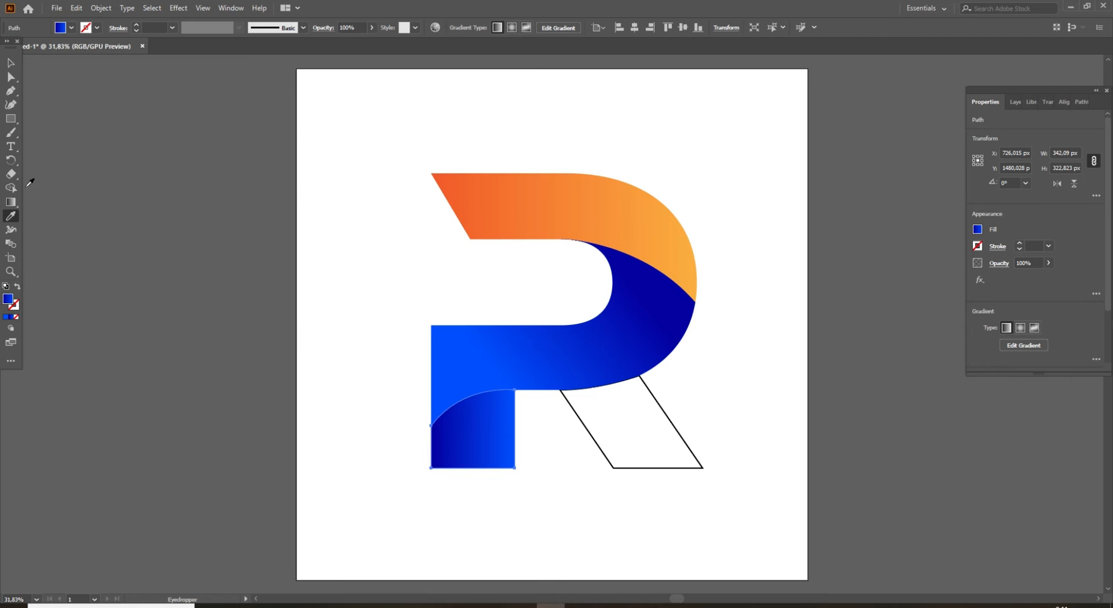
pyautogui.press('g')
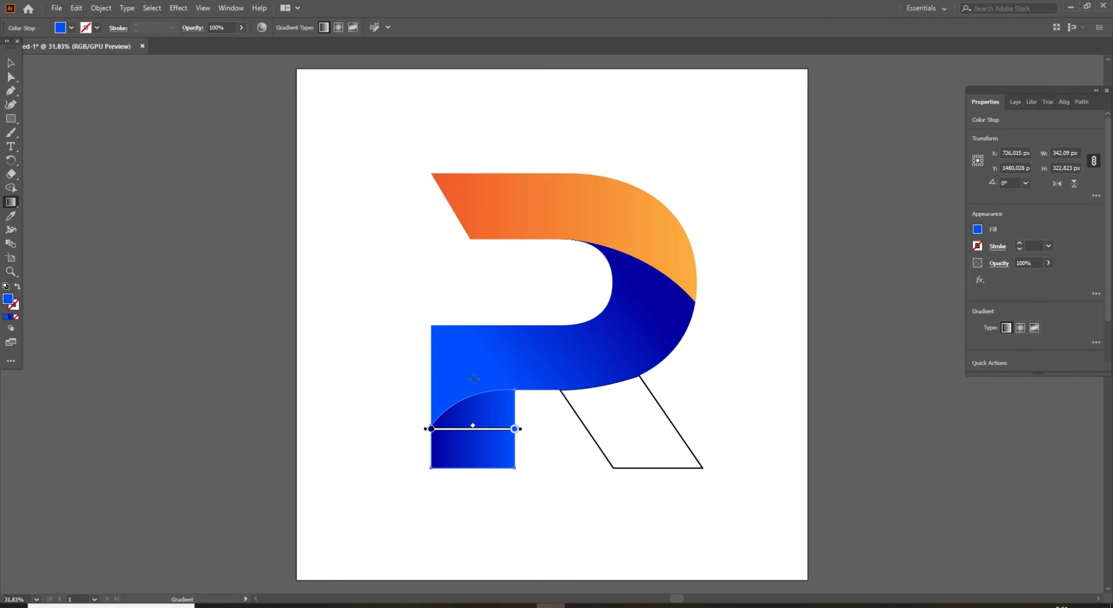
pyautogui.moveTo(470, 377); pyautogui.dragTo(474, 455)
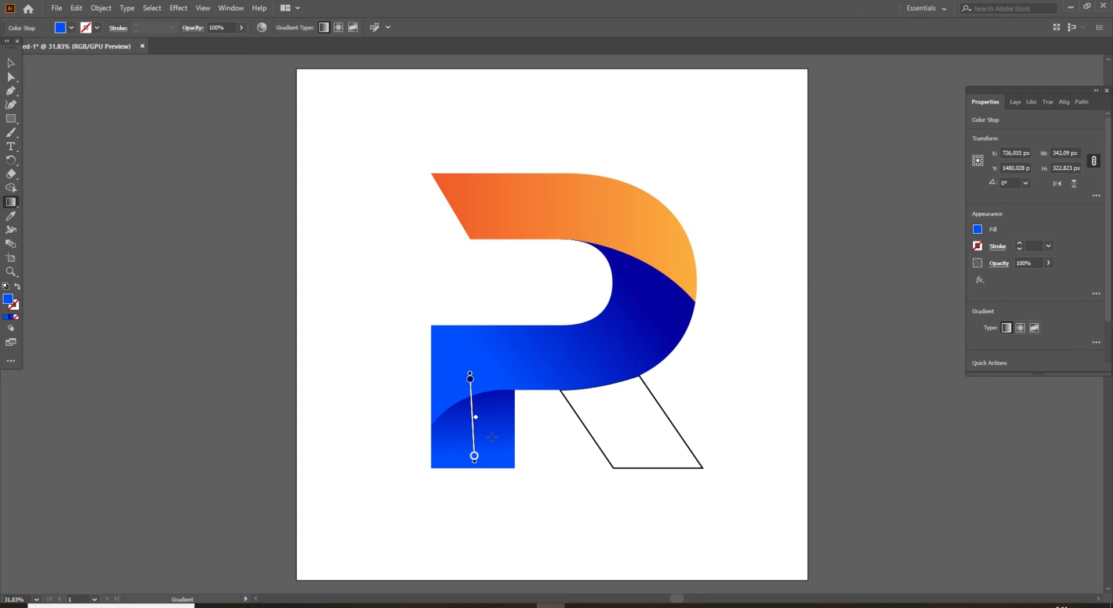
pyautogui.press('v')
pyautogui.click(403, 445)
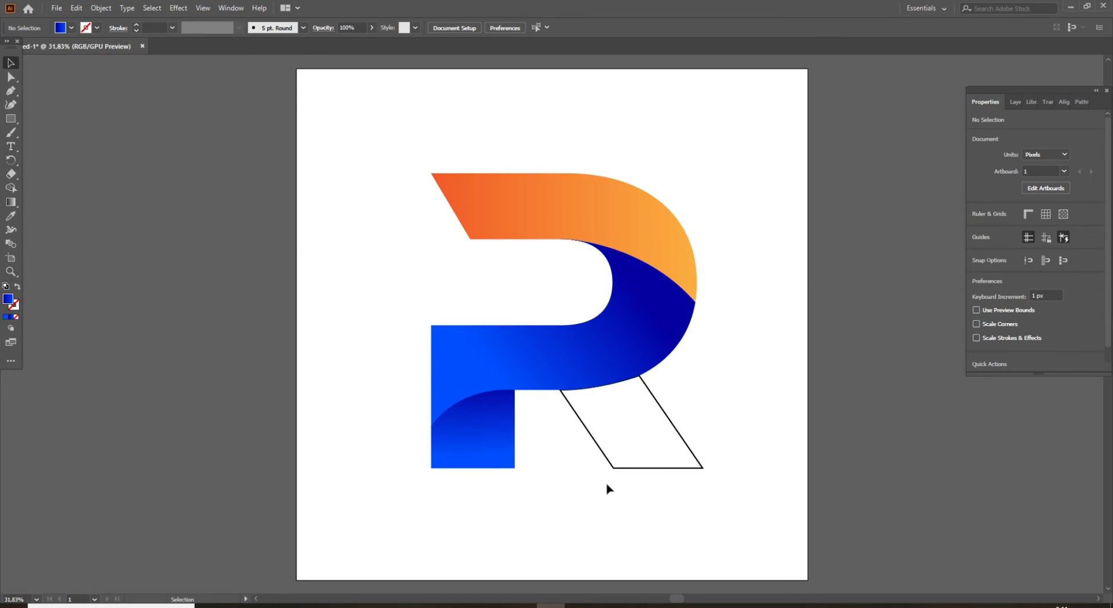
# Copy the blue gradient onto the R's diagonal leg and run it down along the leg, dark where it meets the band.
pyautogui.moveTo(597, 501); pyautogui.dragTo(649, 452)
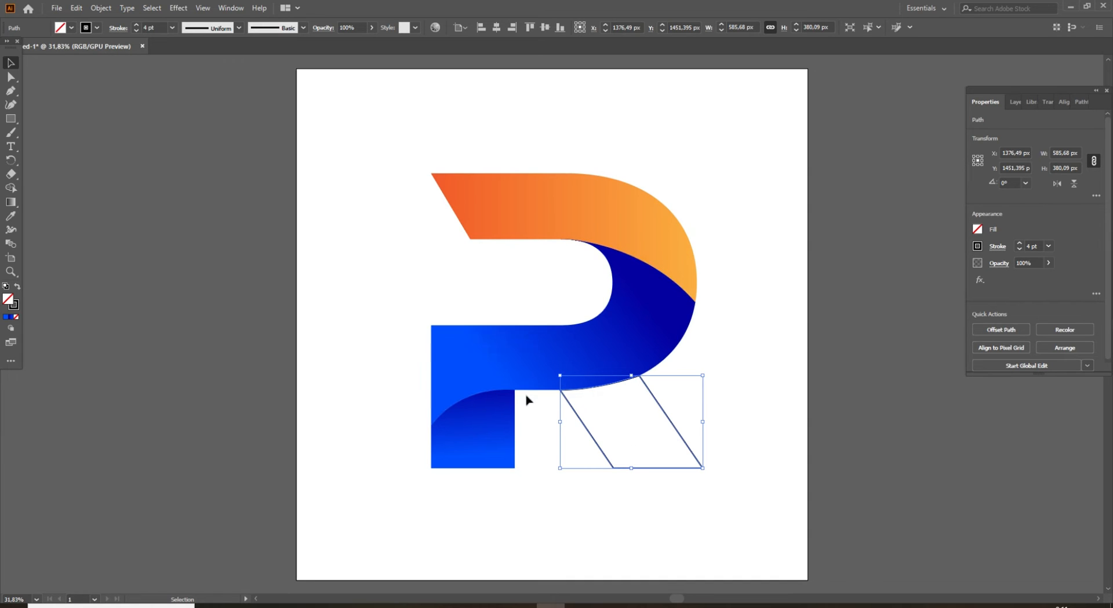
pyautogui.press('i')
pyautogui.click(519, 341)
pyautogui.press('v')
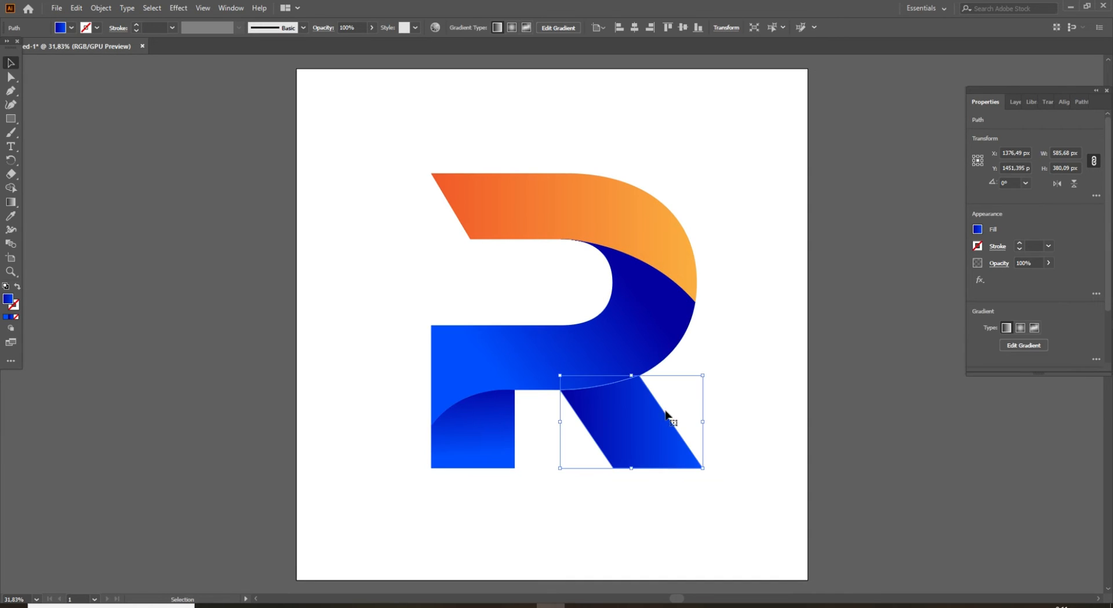
pyautogui.click(756, 407)
pyautogui.click(10, 202)
pyautogui.moveTo(604, 374); pyautogui.dragTo(636, 441)
pyautogui.press('v')
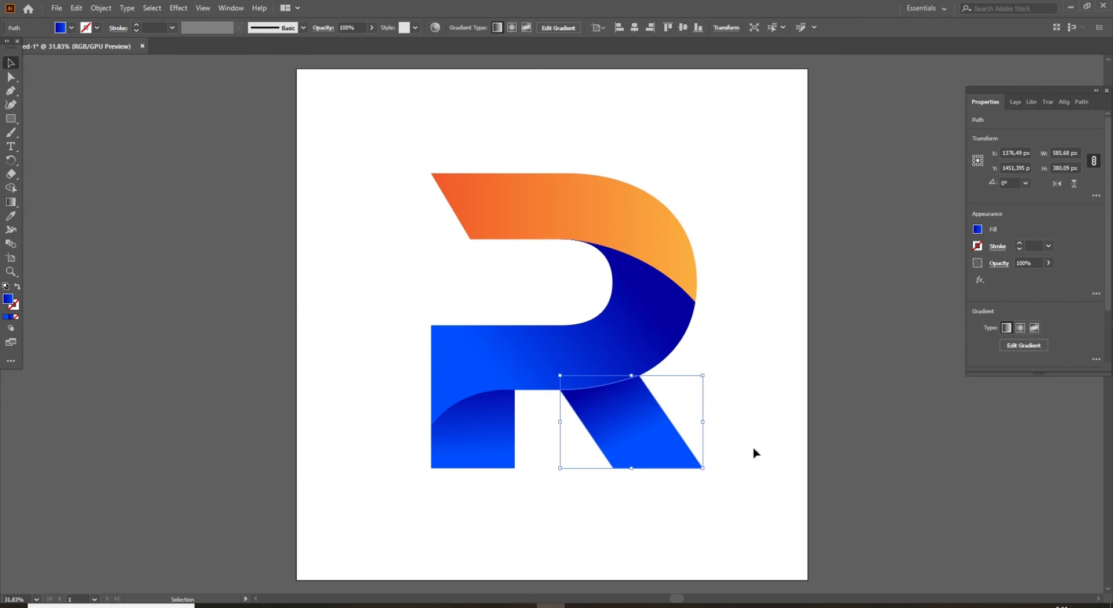
pyautogui.click(742, 457)
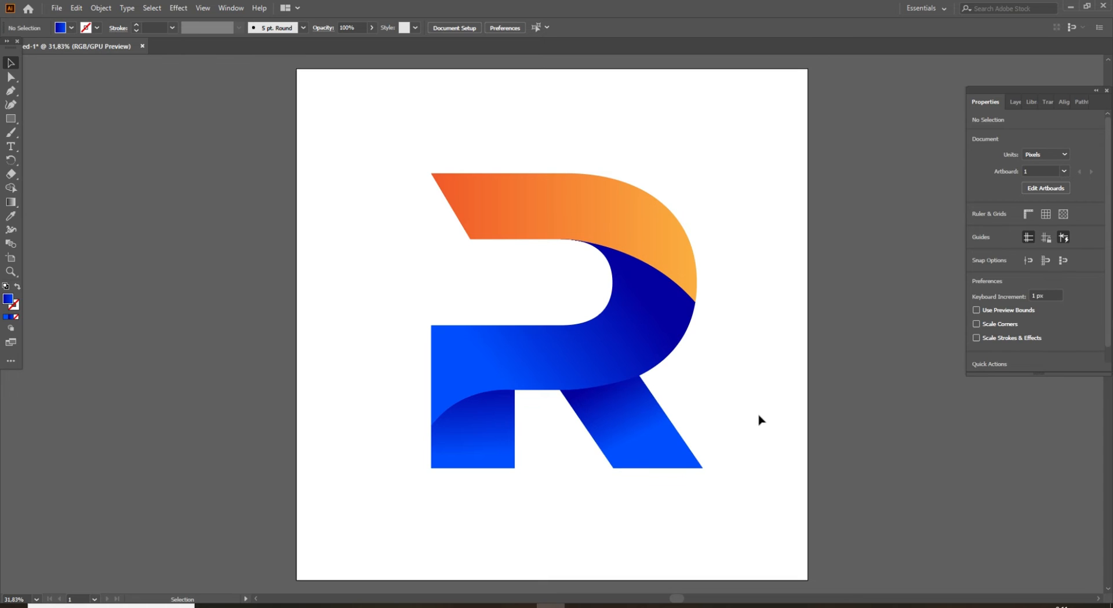
# Set the starting color stop of the diagonal leg's gradient to dark purple 67009e.
pyautogui.click(636, 442)
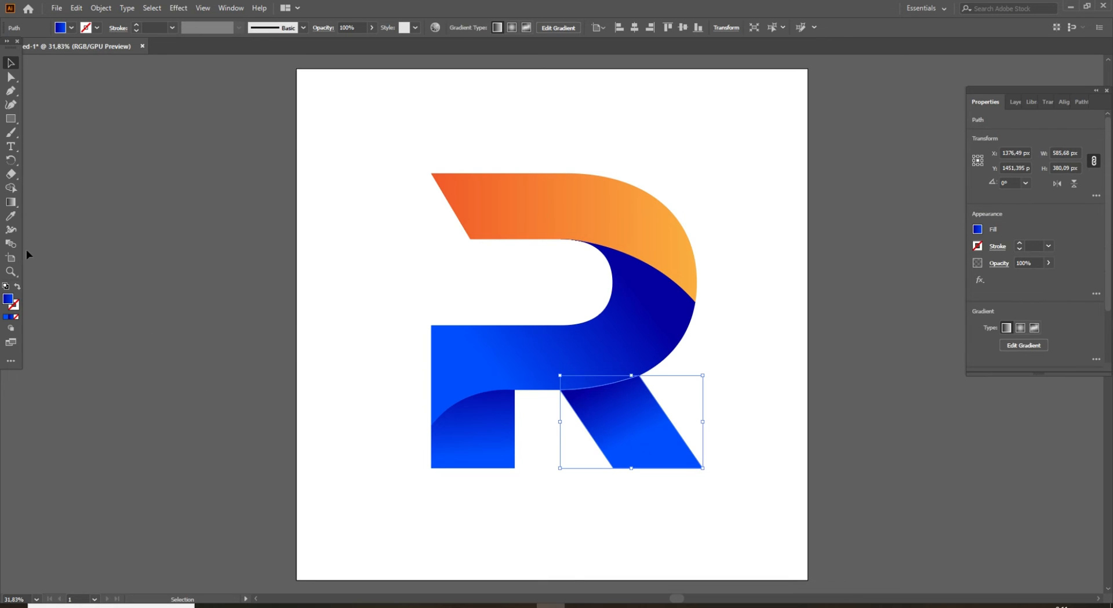
pyautogui.doubleClick(10, 202)
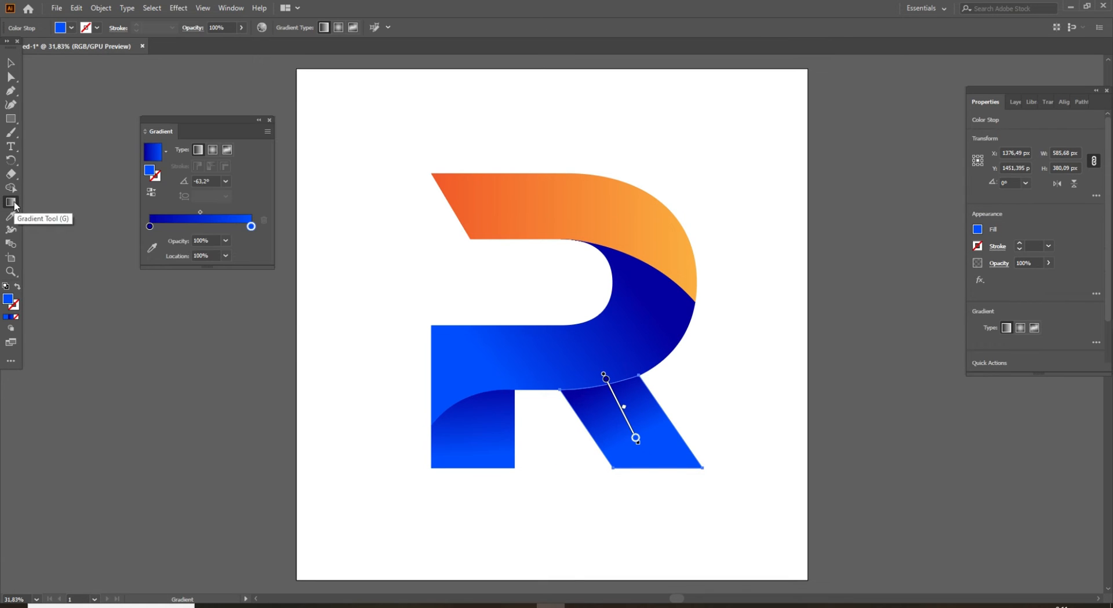
pyautogui.click(149, 226)
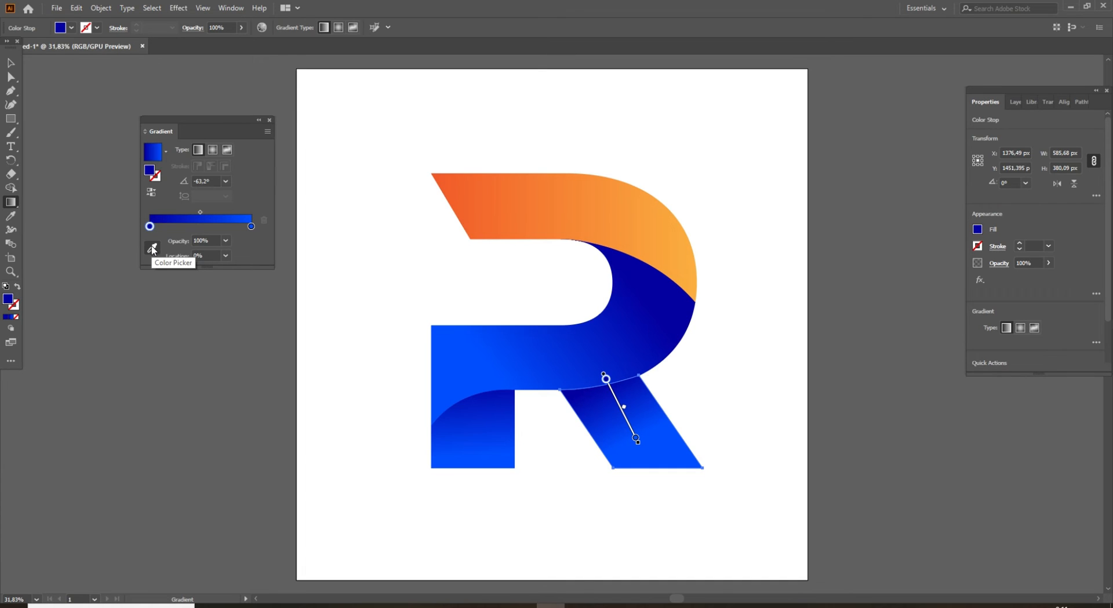
pyautogui.doubleClick(8, 299)
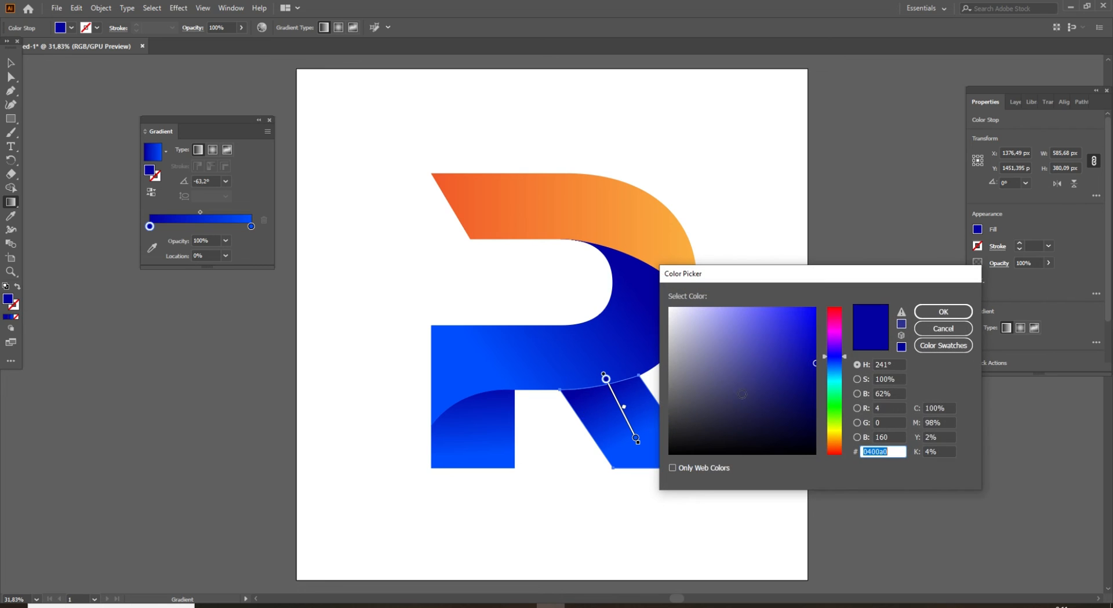
pyautogui.moveTo(842, 356); pyautogui.dragTo(841, 340)
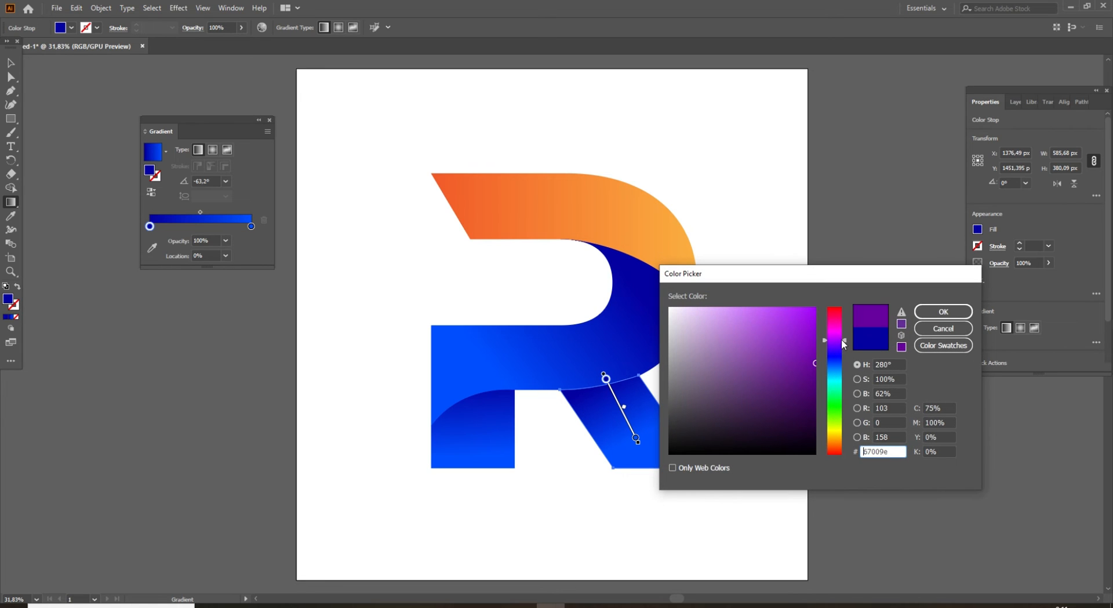
pyautogui.click(943, 312)
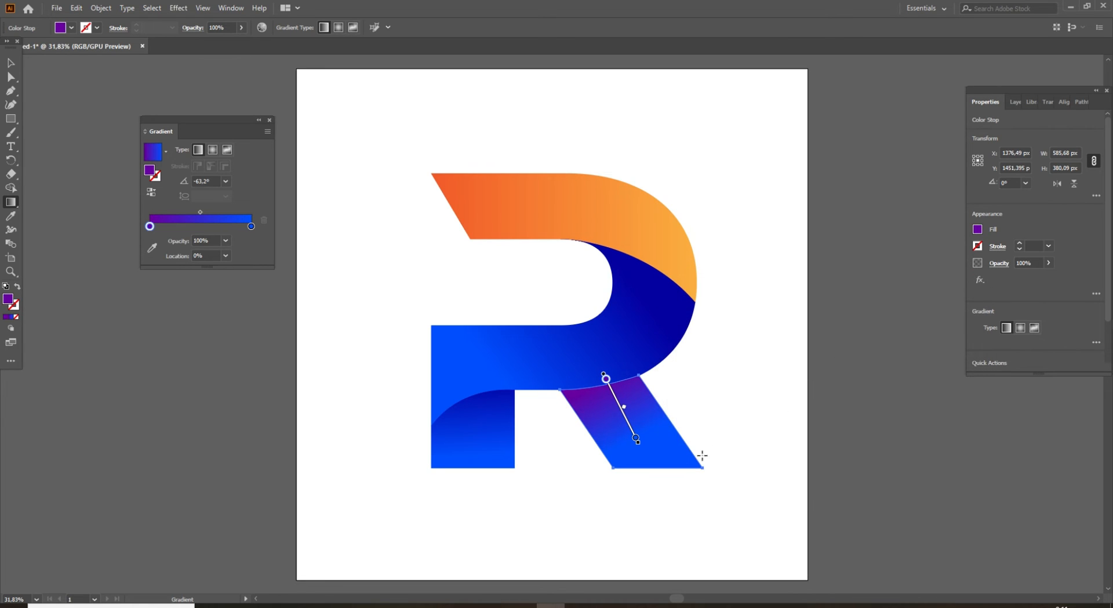
# Set the end color stop of the leg's gradient to bright magenta da43ff, deselect the leg and close the gradient settings.
pyautogui.click(252, 226)
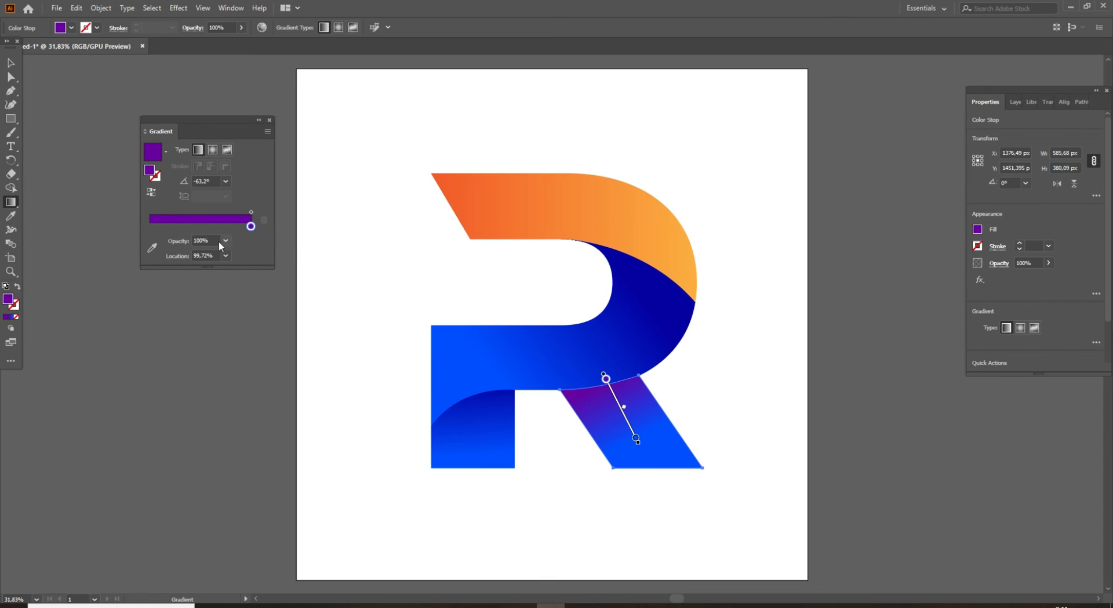
pyautogui.hotkey('ctrl', 'z')
pyautogui.click(252, 227)
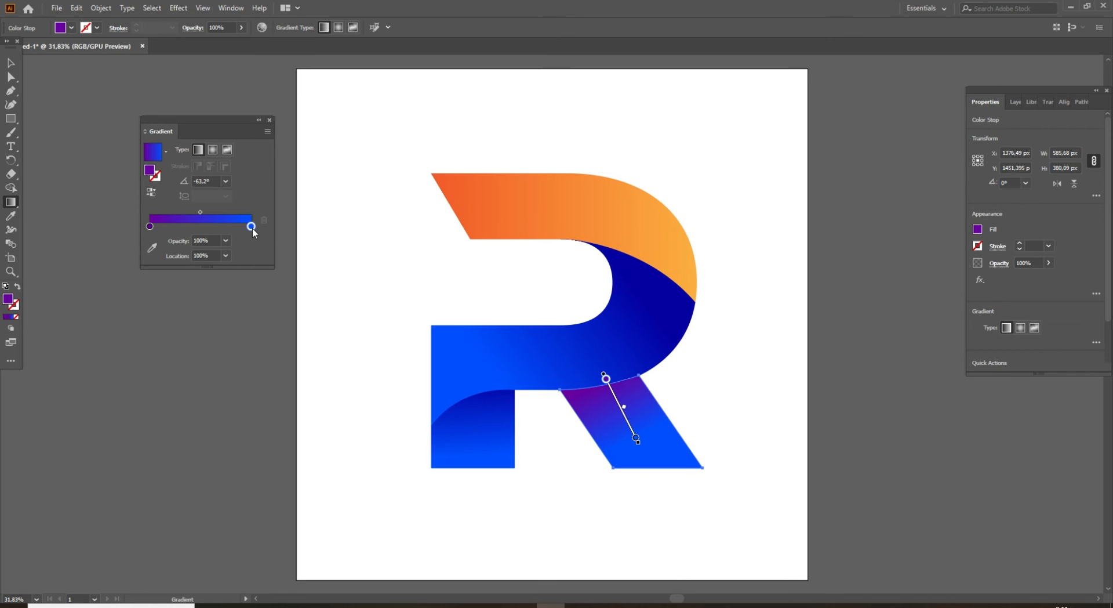
pyautogui.doubleClick(9, 299)
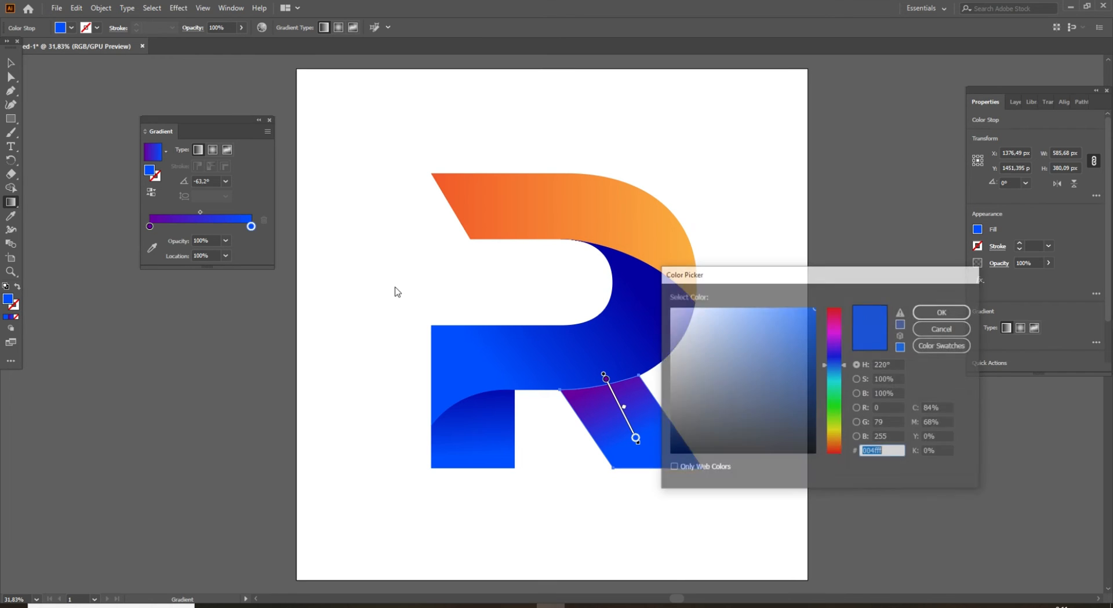
pyautogui.click(838, 337)
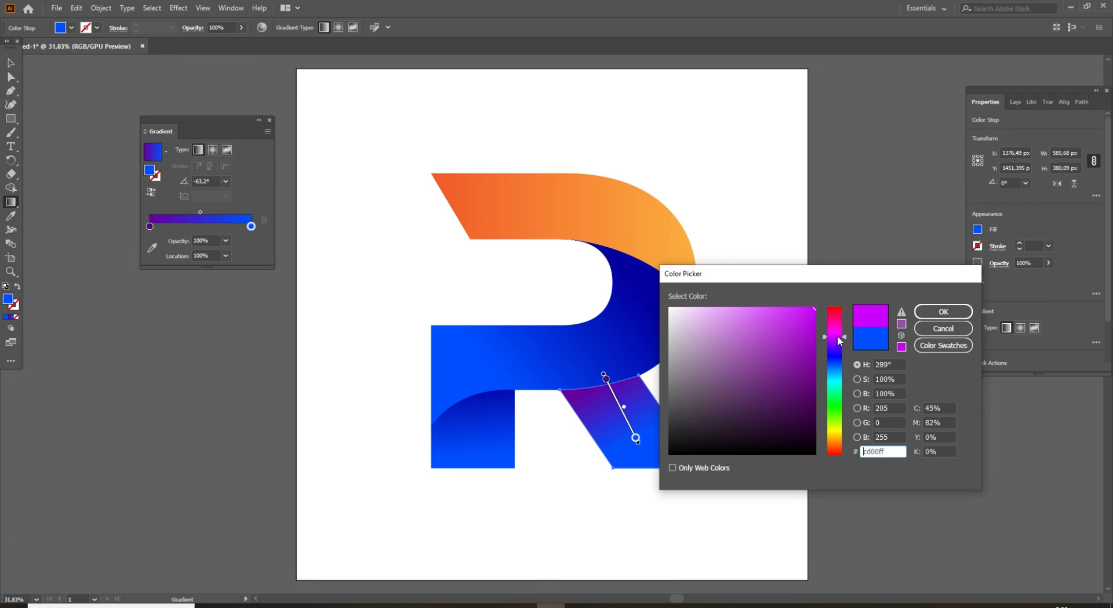
pyautogui.moveTo(756, 309); pyautogui.dragTo(778, 305)
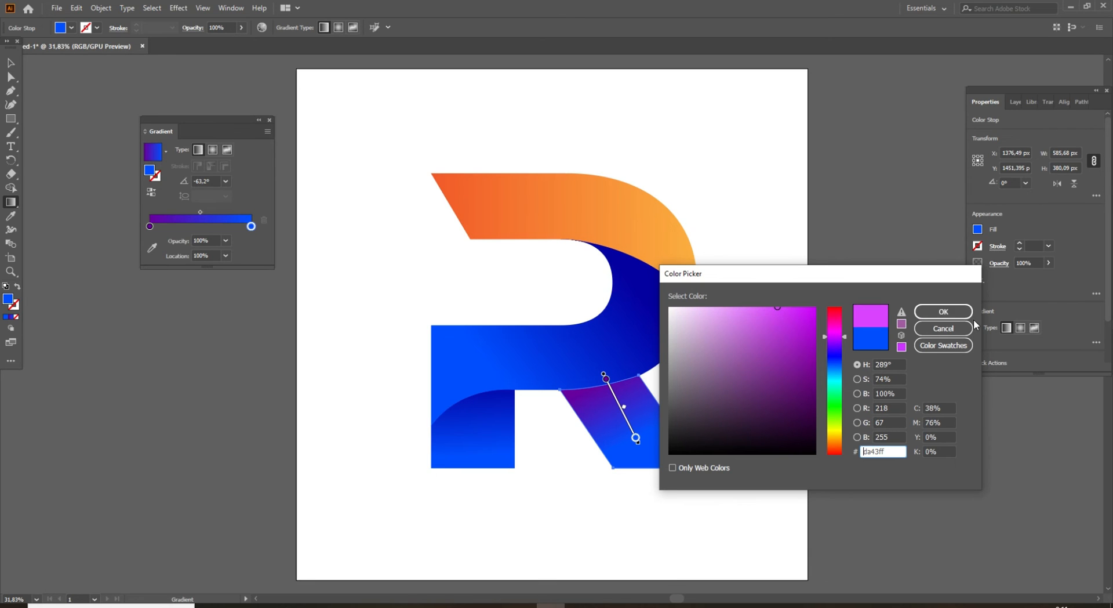
pyautogui.click(943, 311)
pyautogui.press('v')
pyautogui.click(756, 393)
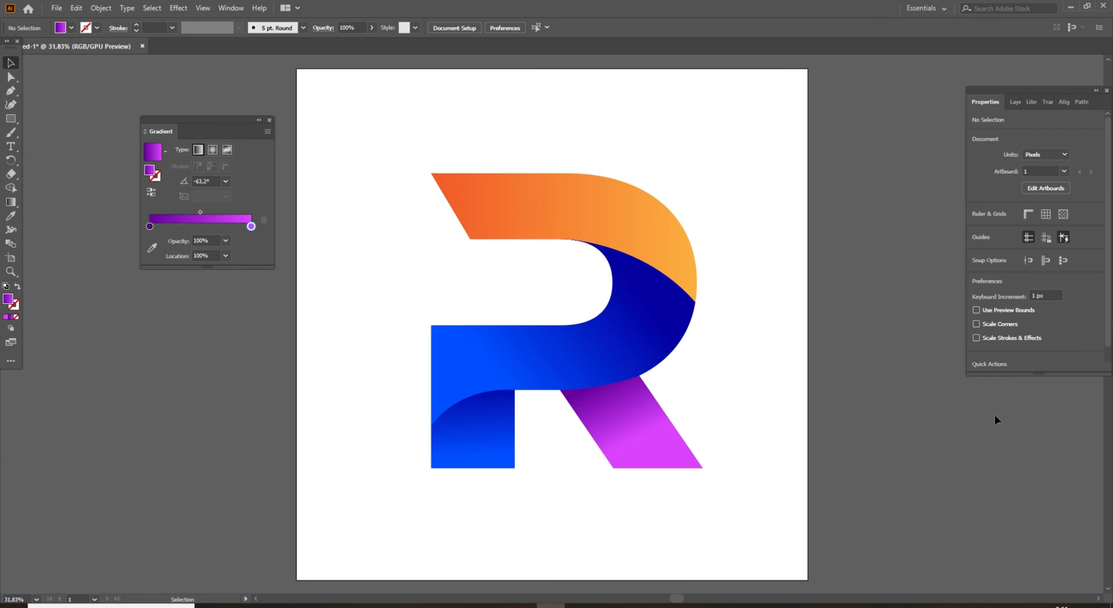
pyautogui.click(270, 120)
# Copy all pieces of the R and paste them into weight.psb in Photoshop as a vector smart object.
pyautogui.moveTo(333, 196); pyautogui.dragTo(313, 177)
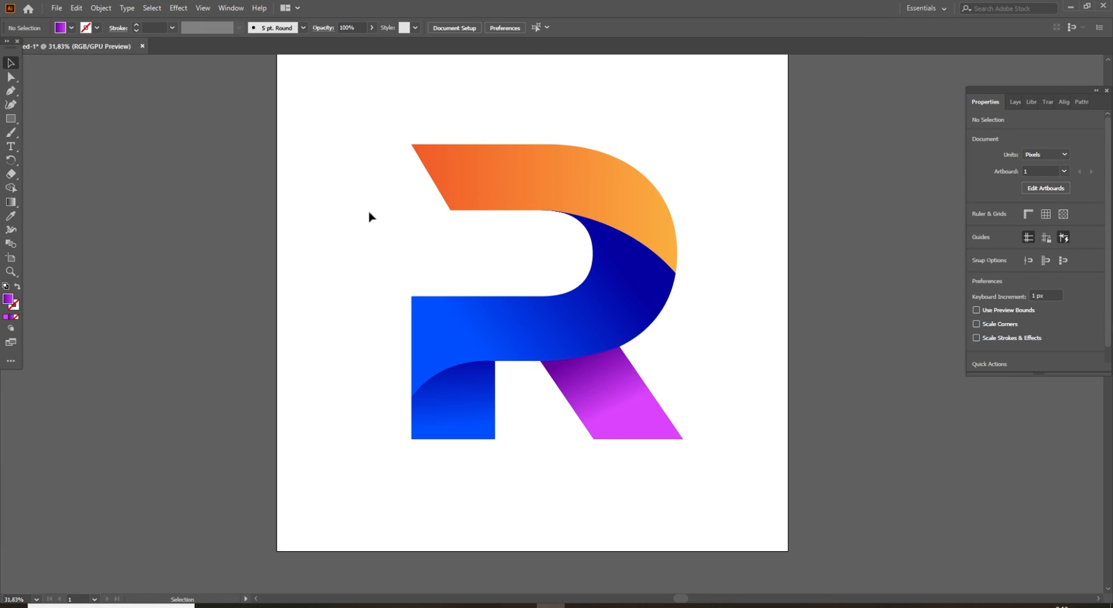
pyautogui.moveTo(355, 118); pyautogui.dragTo(792, 475)
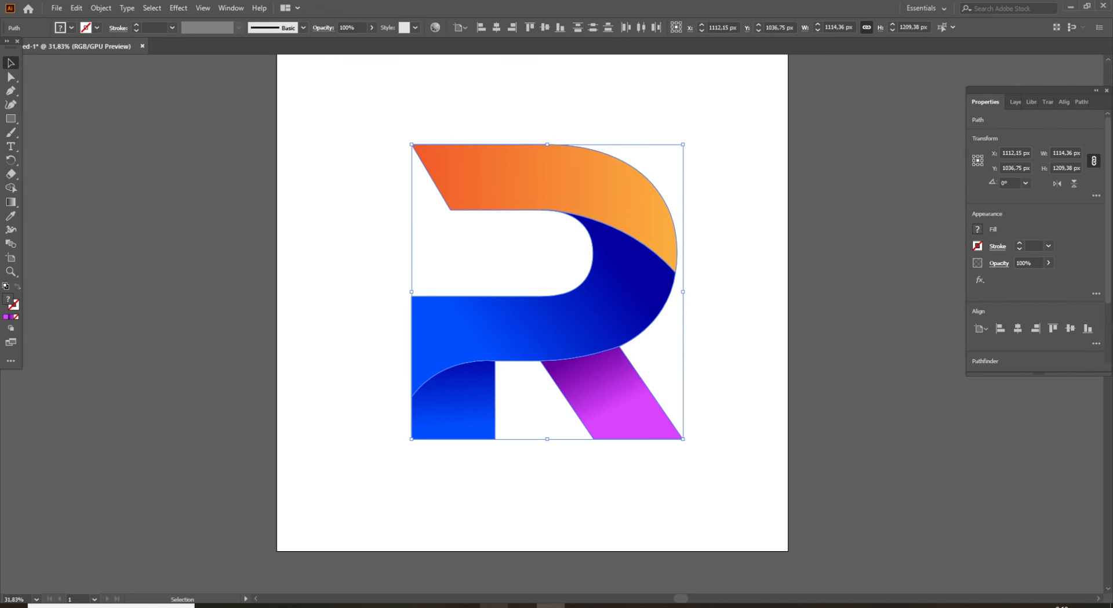
pyautogui.moveTo(494, 605)
pyautogui.click(500, 537)
# Scale the pasted R to about 27% and center it on the canvas.
pyautogui.moveTo(559, 324); pyautogui.dragTo(489, 327)
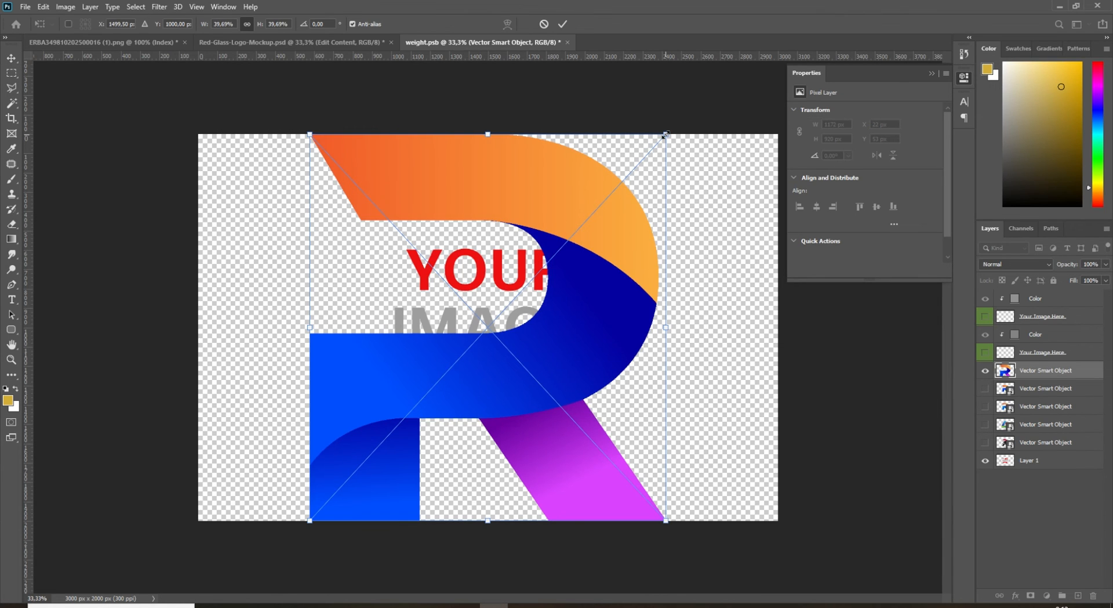
pyautogui.moveTo(666, 134); pyautogui.dragTo(552, 255)
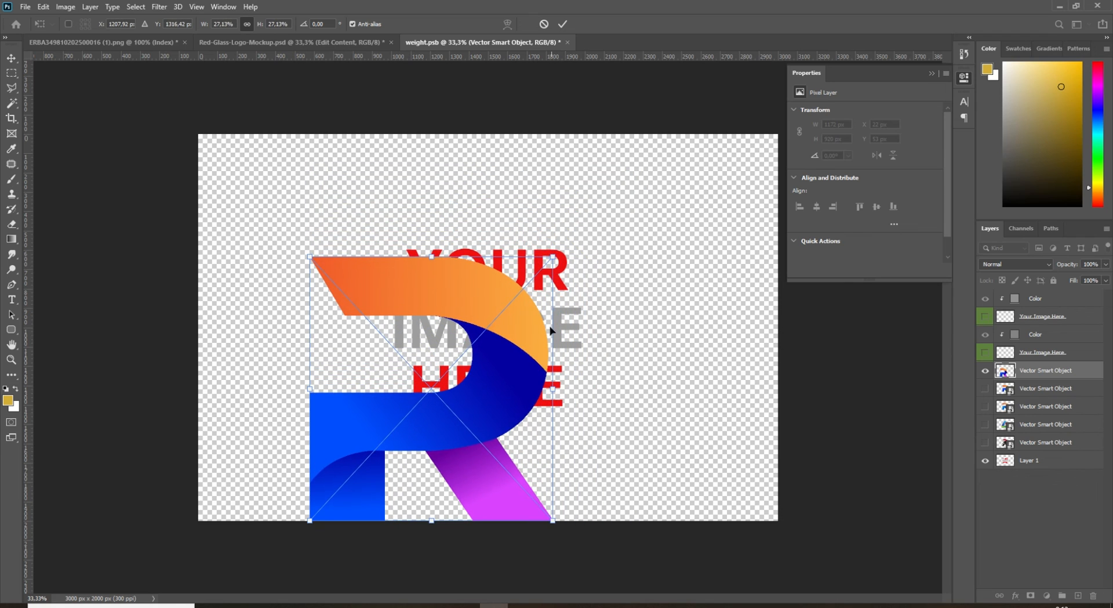
pyautogui.moveTo(485, 404); pyautogui.dragTo(540, 340)
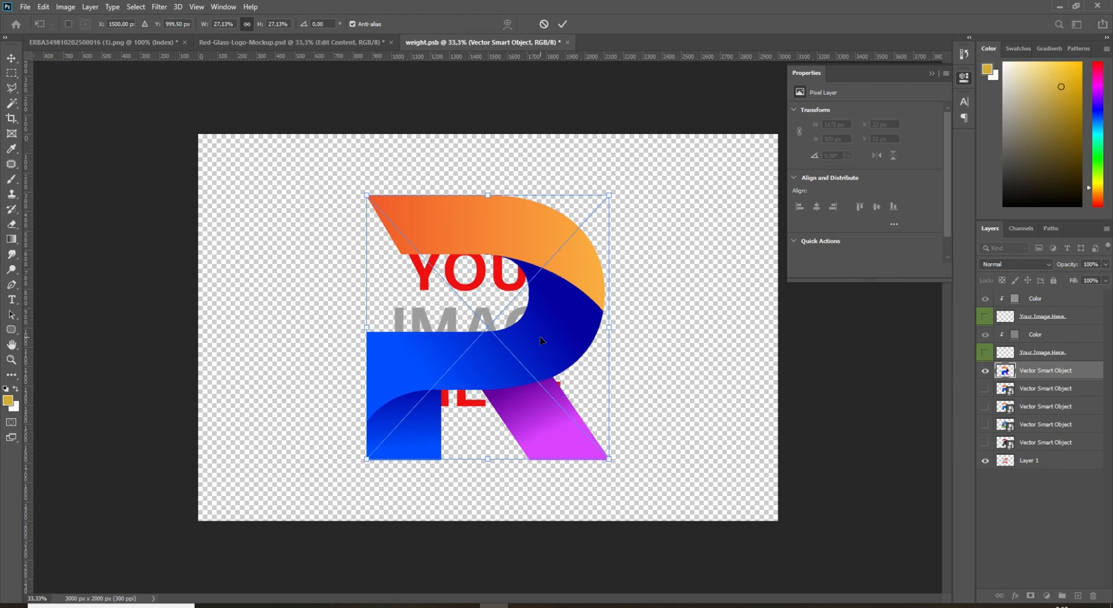
pyautogui.press('Return')
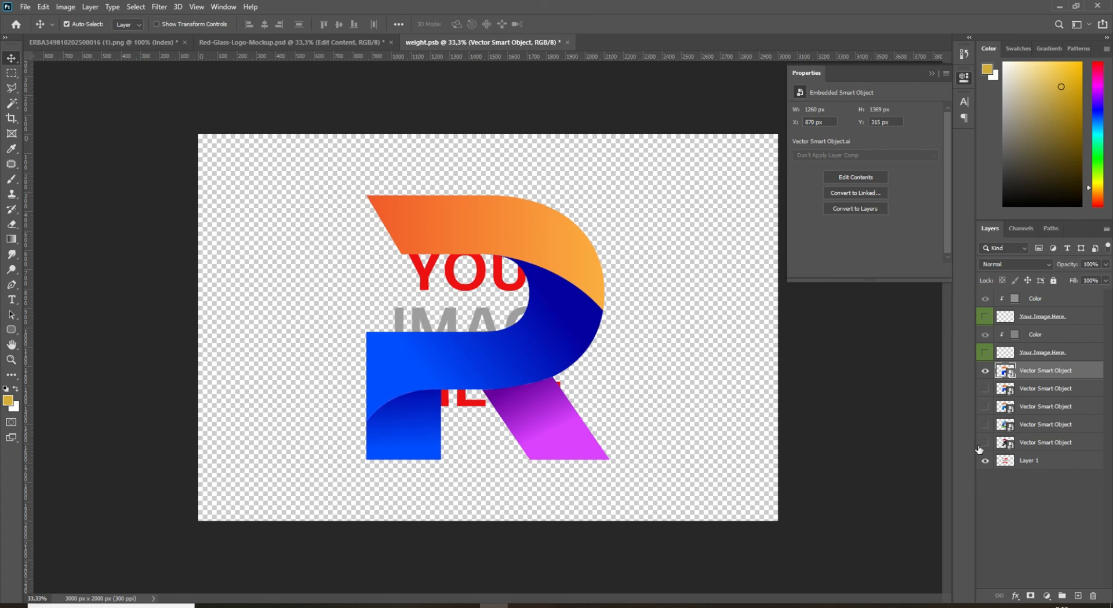
# Hide the placeholder text on Layer 1, then close weight.psb with its changes saved to the mockup.
pyautogui.click(987, 460)
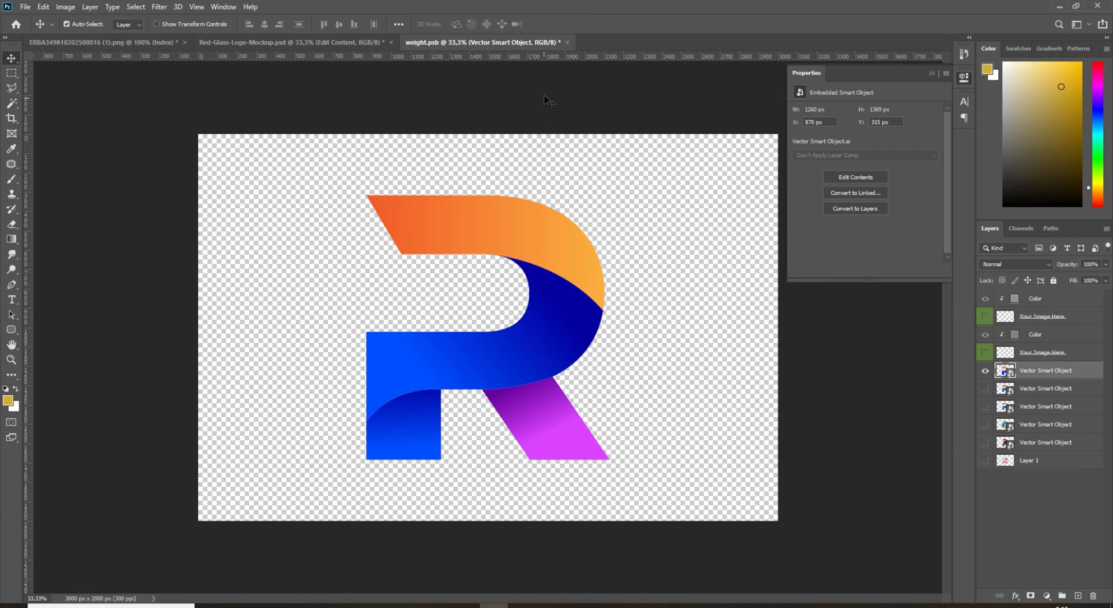
pyautogui.click(567, 42)
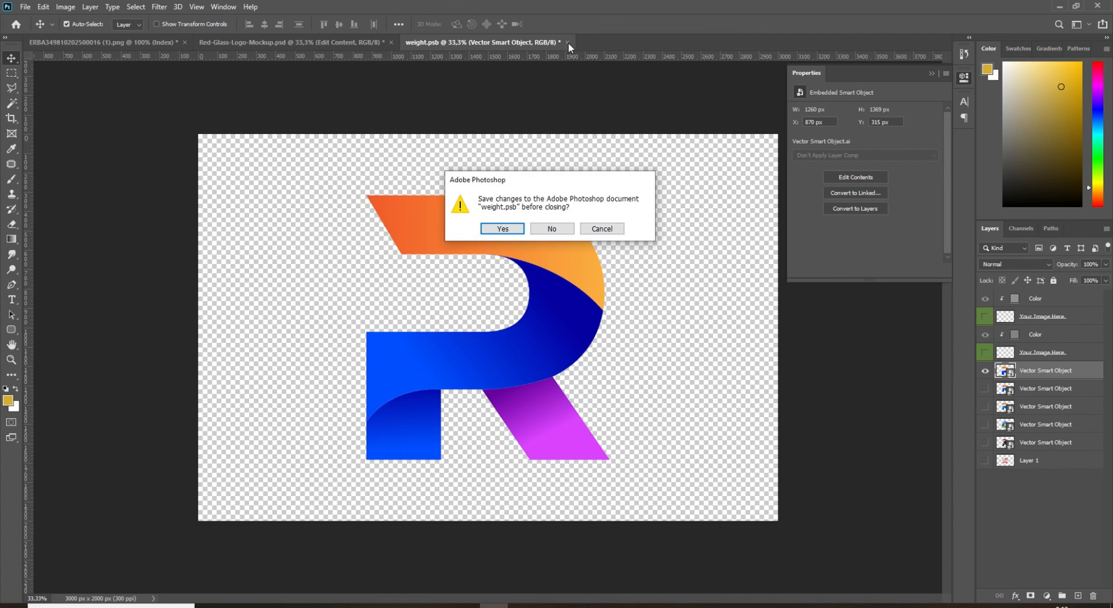
pyautogui.click(503, 229)
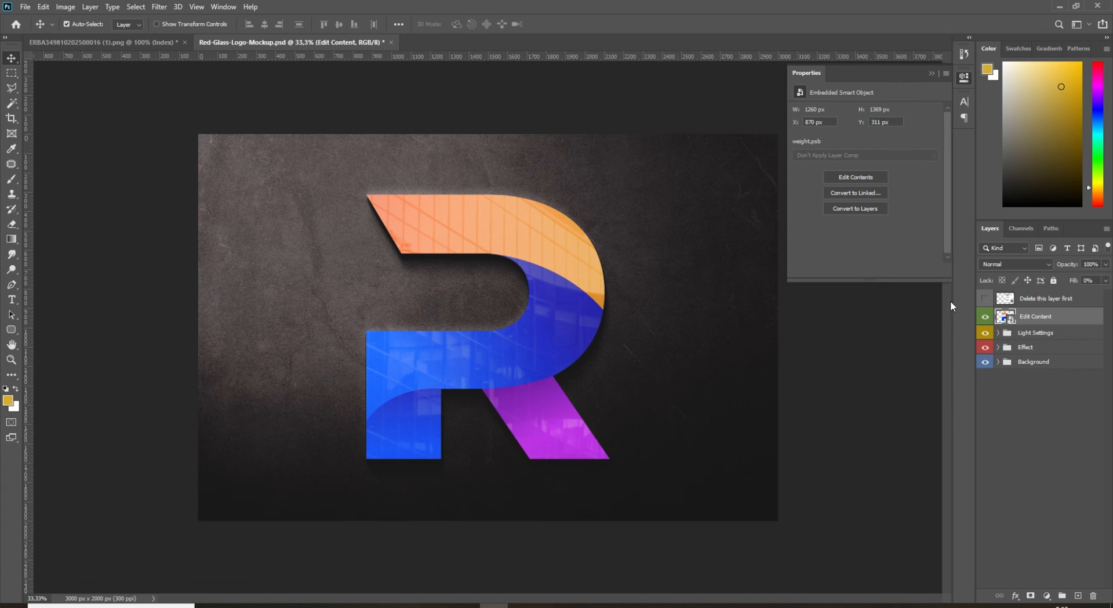
# Reopen the mockup's Edit Content smart object, scale the centered R down to about 20%, and close it with the changes saved.
pyautogui.doubleClick(1010, 322)
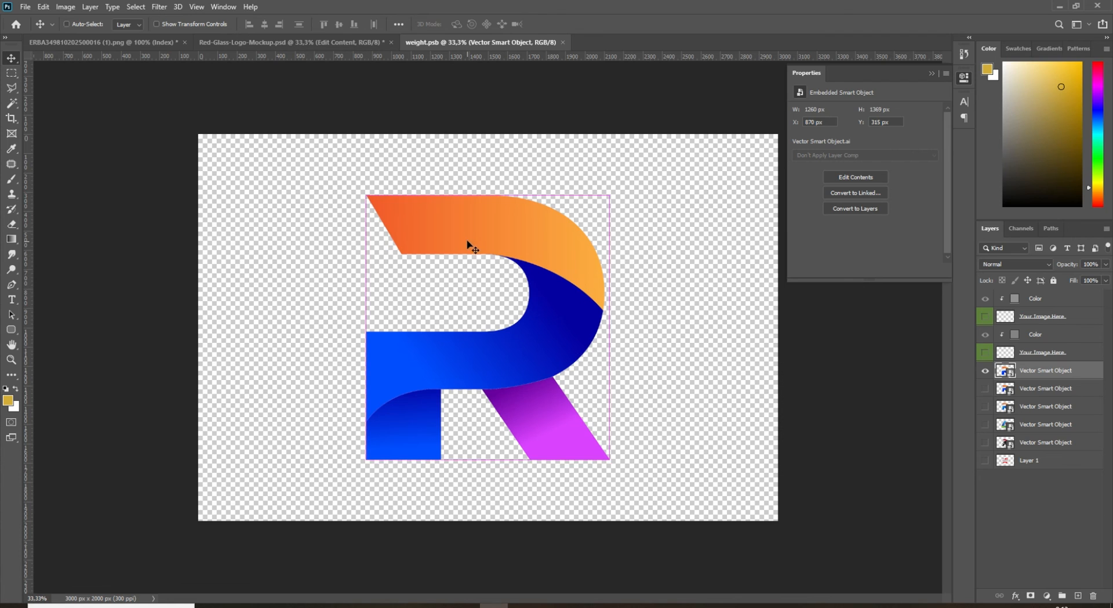
pyautogui.hotkey('ctrl', 't')
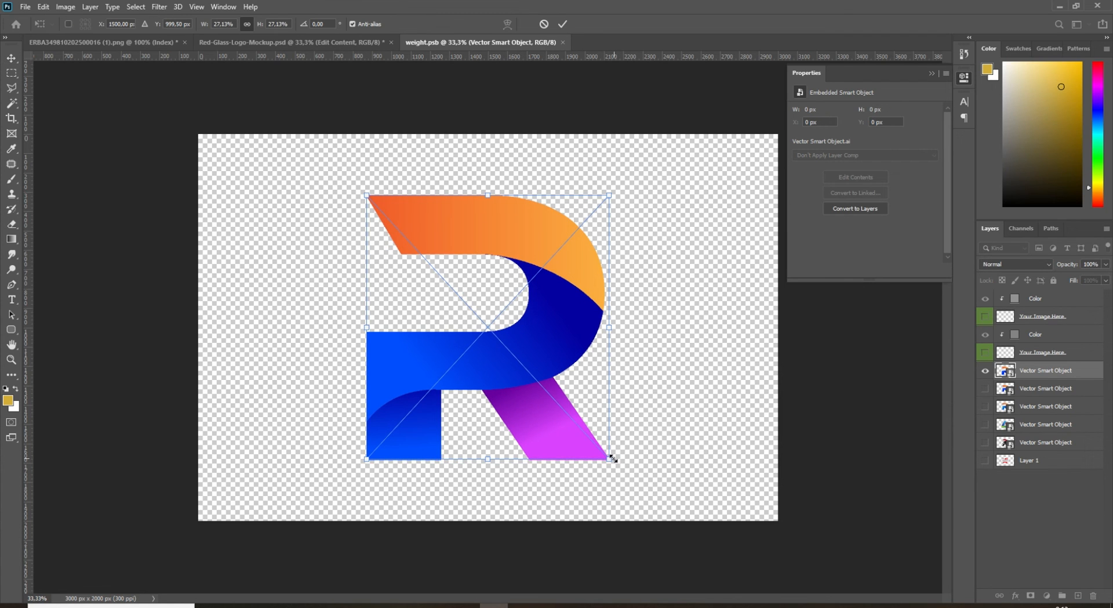
pyautogui.moveTo(612, 458); pyautogui.dragTo(539, 387)
pyautogui.moveTo(478, 330); pyautogui.dragTo(511, 360)
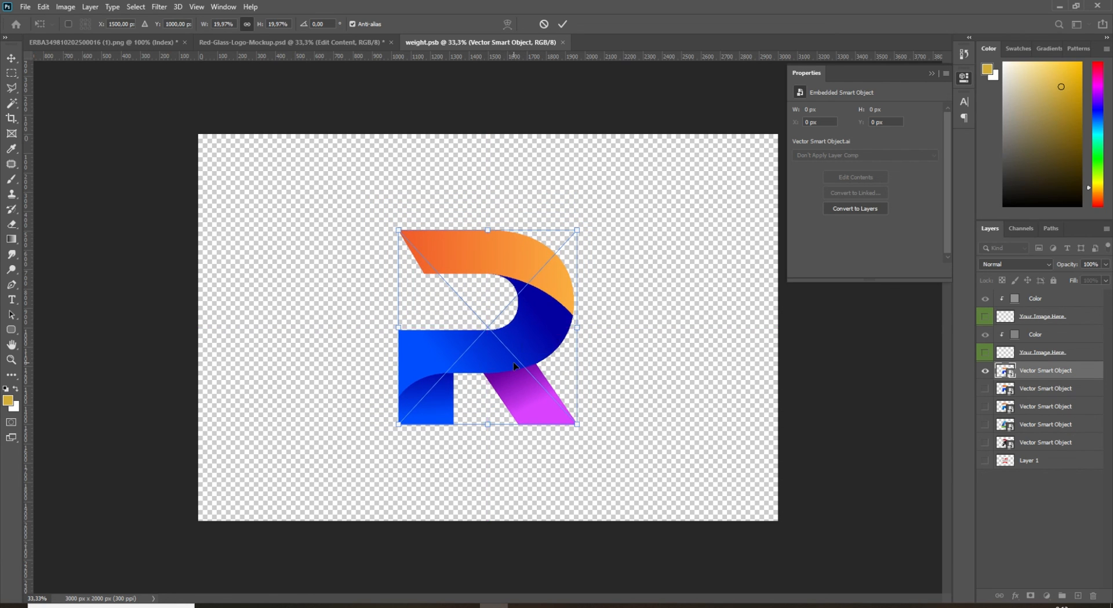
pyautogui.press('Return')
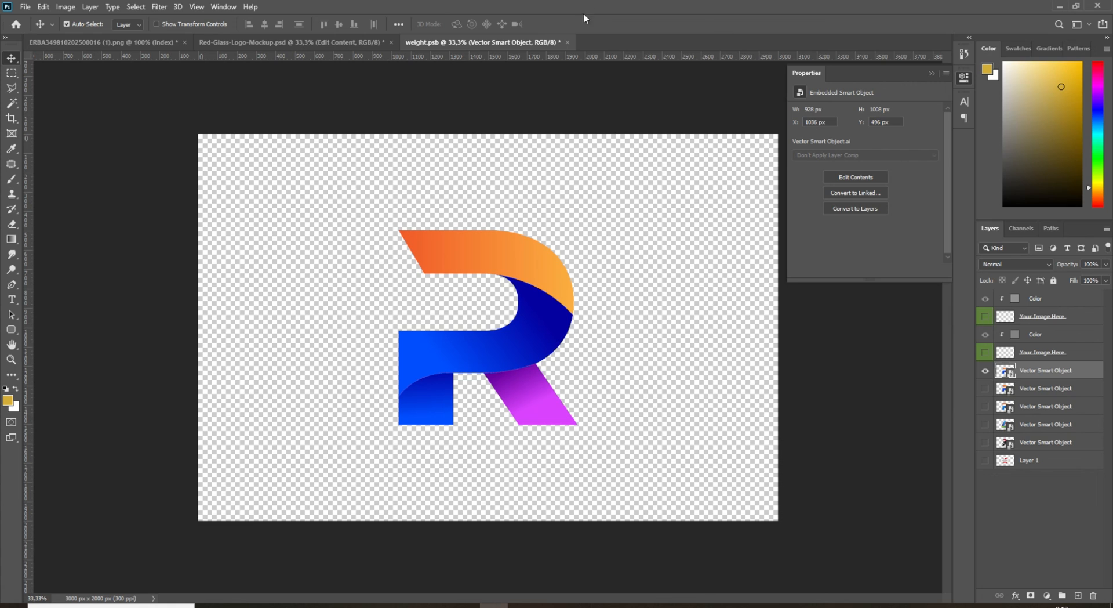
pyautogui.click(567, 43)
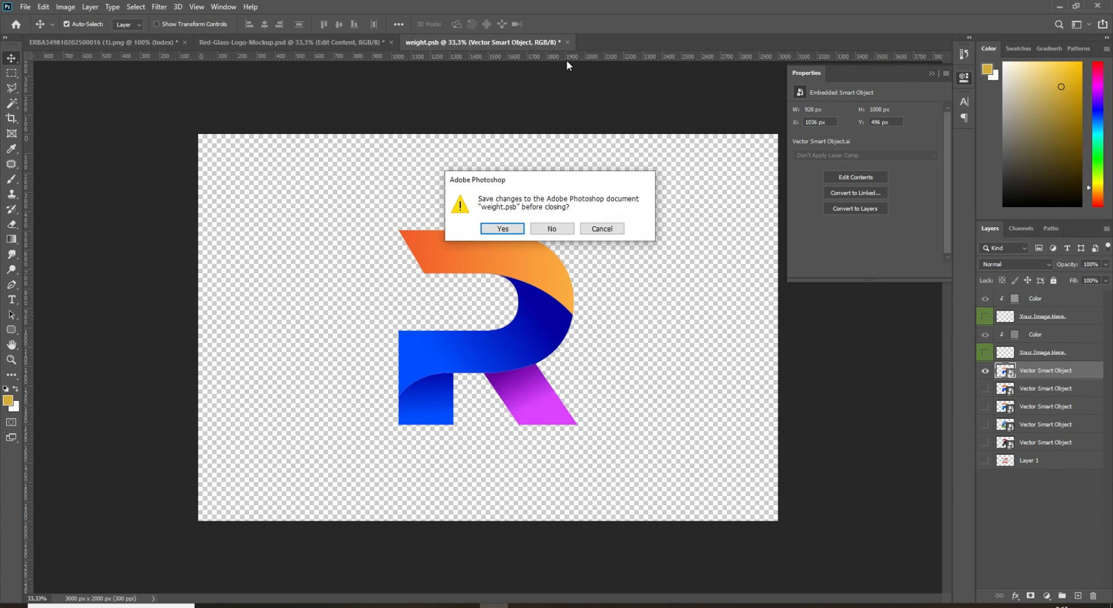
pyautogui.click(502, 232)
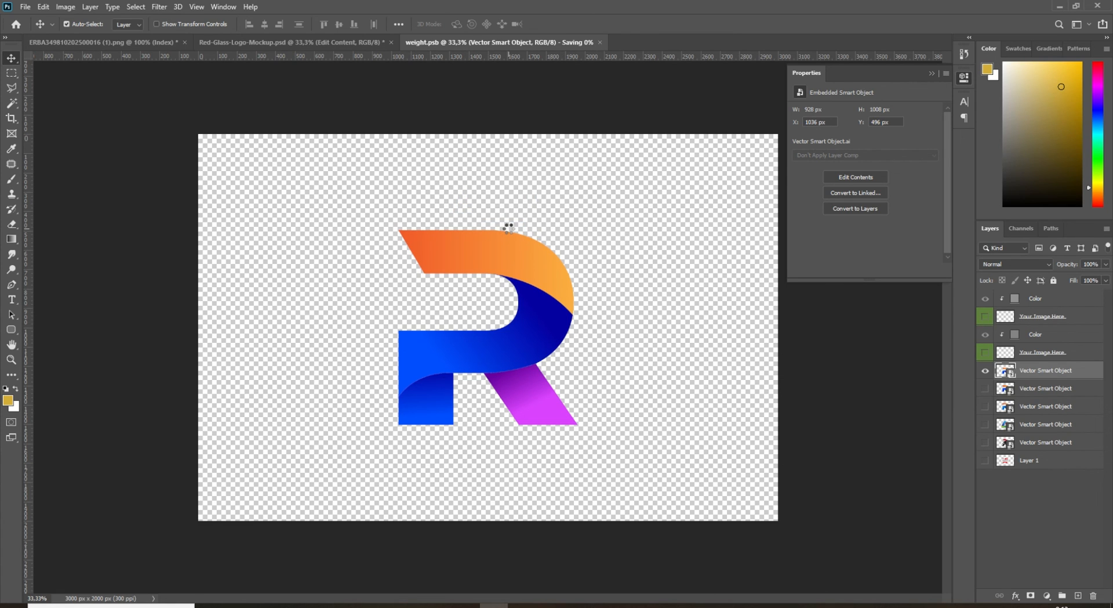